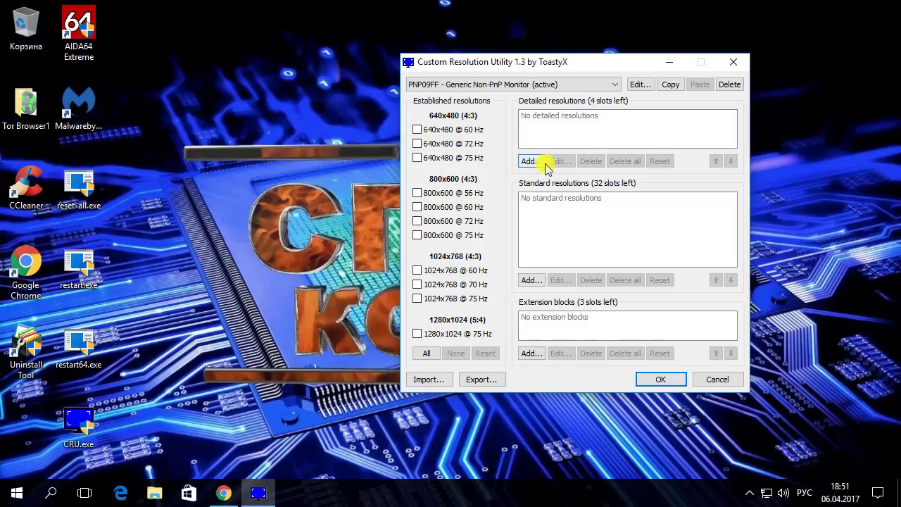
Step: Launch AIDA64 Extreme with permission granted and view the display's desktop properties for the current resolution and refresh rate
{"action": "left_click", "coordinate": [78, 25]}
{"action": "double_click", "coordinate": [78, 25]}
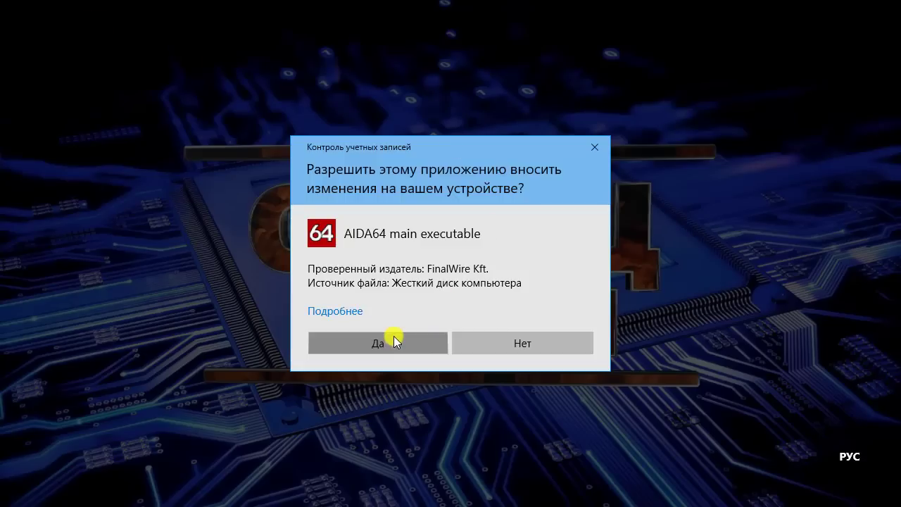
{"action": "left_click", "coordinate": [392, 336]}
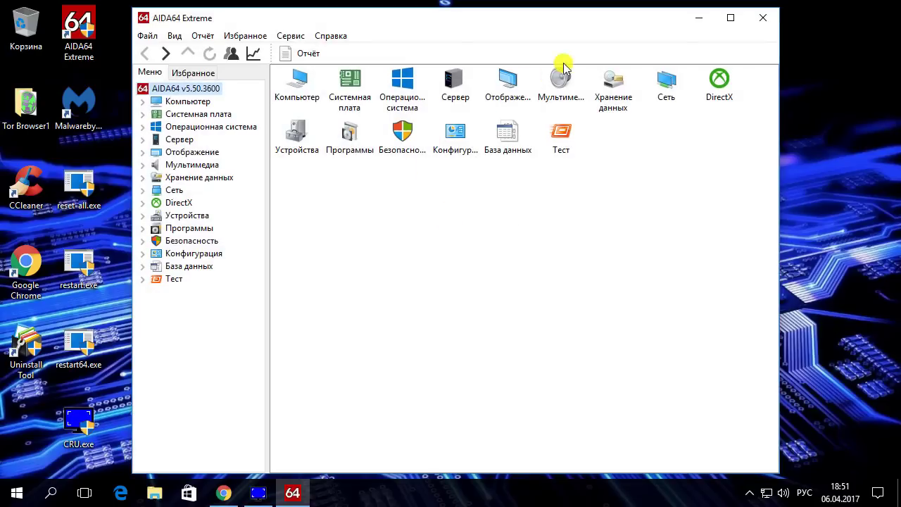
{"action": "left_click", "coordinate": [506, 80]}
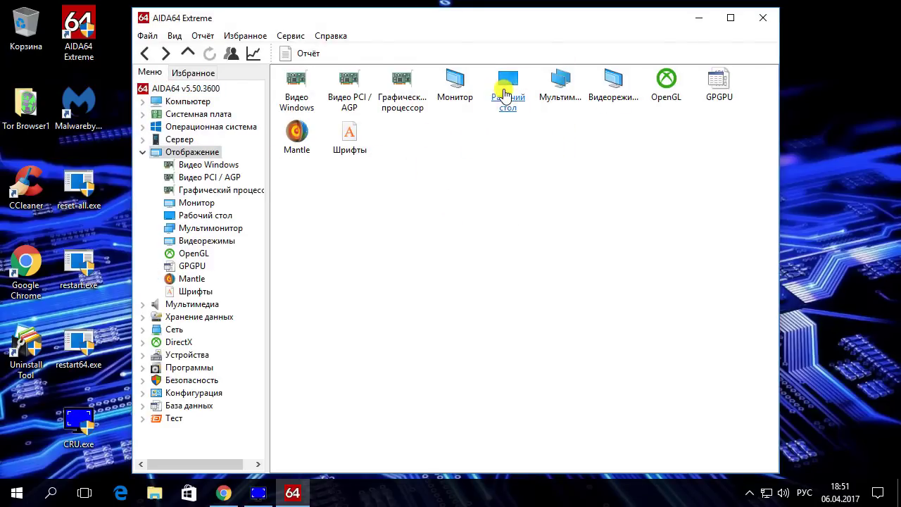
{"action": "double_click", "coordinate": [506, 88]}
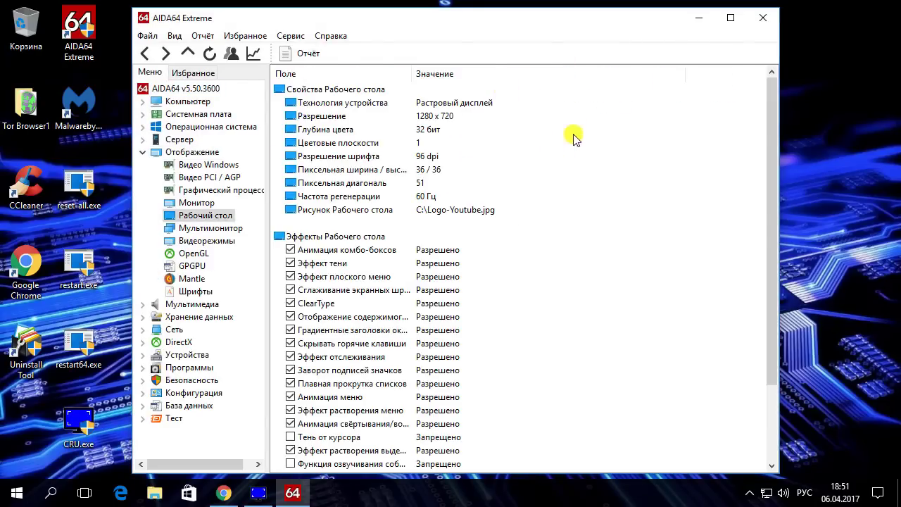
{"action": "left_click", "coordinate": [699, 17]}
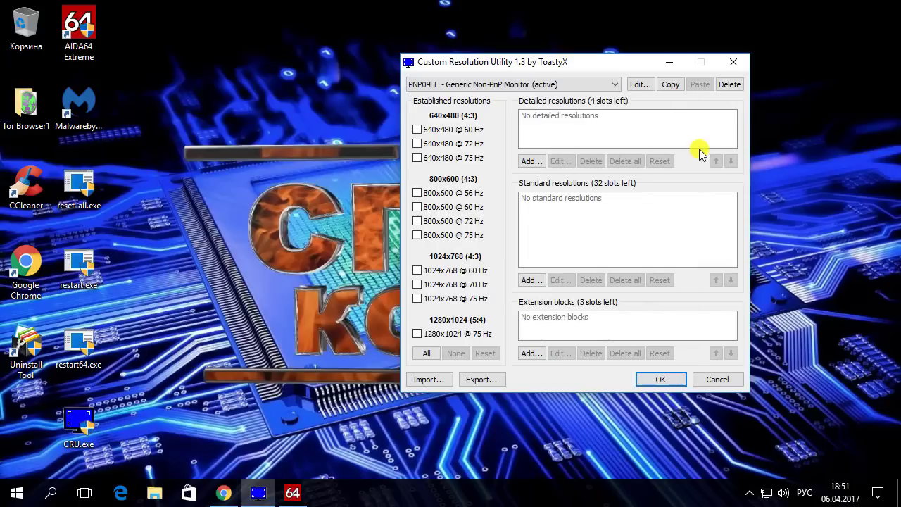
Step: Start a new detailed resolution in Custom Resolution Utility and consult the Timing option descriptions in the article open in Chrome
{"action": "left_click", "coordinate": [531, 162]}
{"action": "left_click", "coordinate": [606, 108]}
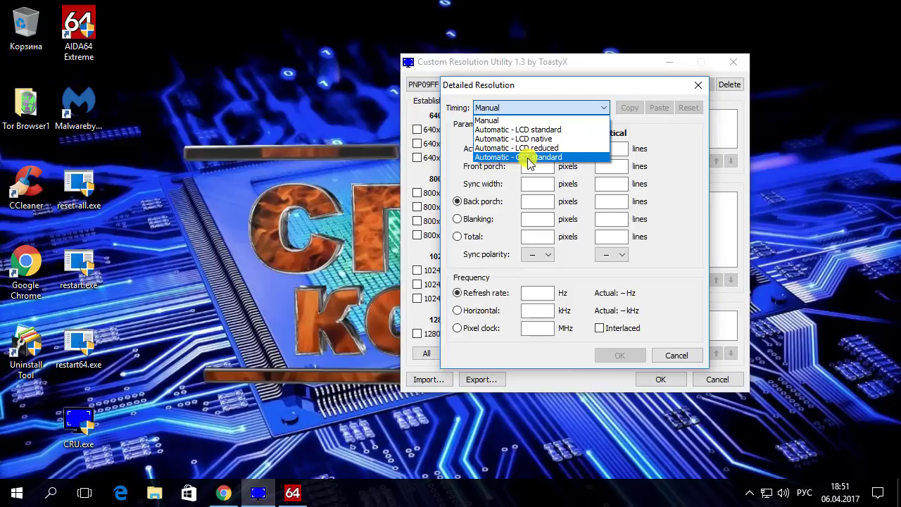
{"action": "left_click", "coordinate": [223, 492]}
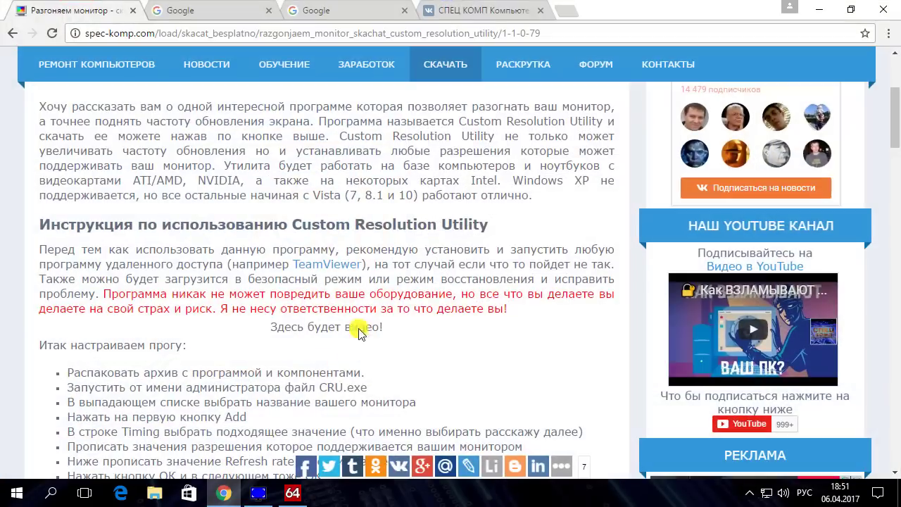
{"action": "scroll", "coordinate": [543, 211], "scroll_direction": "down", "scroll_amount": 12}
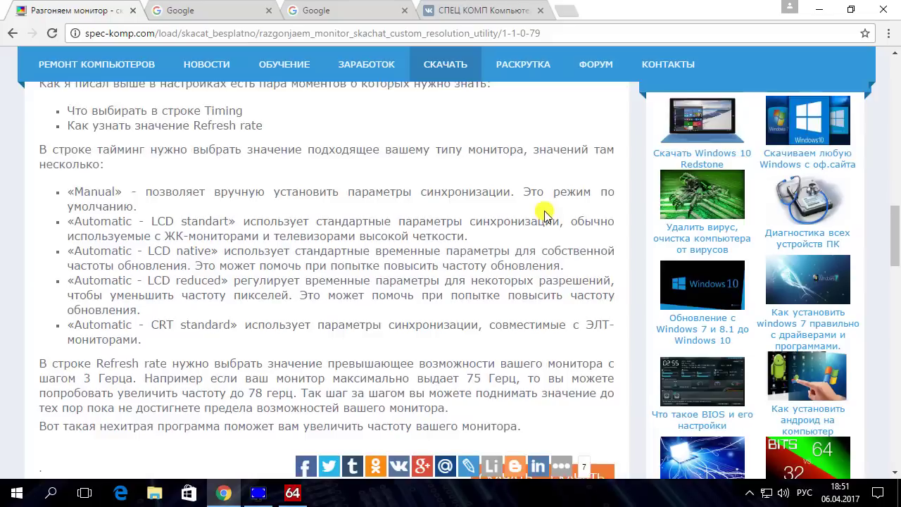
{"action": "scroll", "coordinate": [542, 211], "scroll_direction": "down", "scroll_amount": 1}
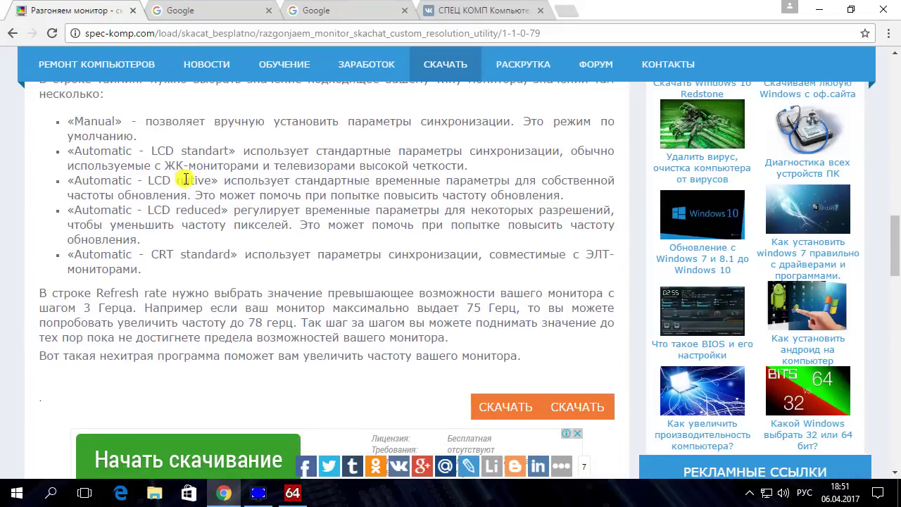
{"action": "scroll", "coordinate": [185, 179], "scroll_direction": "up", "scroll_amount": 1}
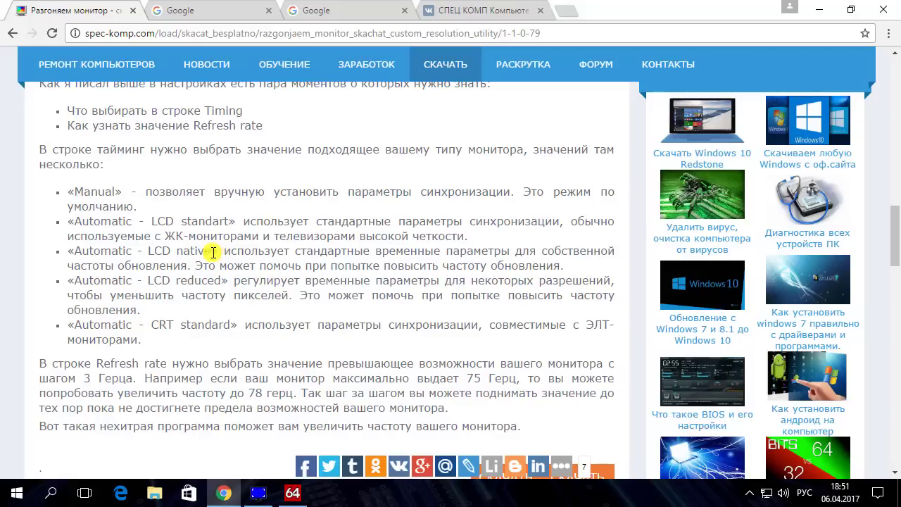
Step: Return to the Detailed Resolution dialog and set the timing to Automatic - LCD native
{"action": "left_click", "coordinate": [820, 7]}
{"action": "left_click", "coordinate": [600, 106]}
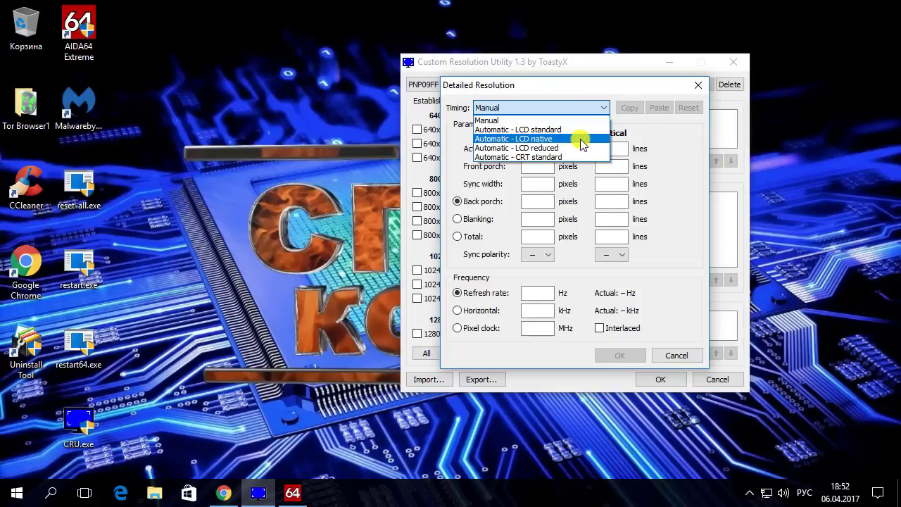
{"action": "left_click", "coordinate": [581, 139]}
{"action": "left_click", "coordinate": [603, 107]}
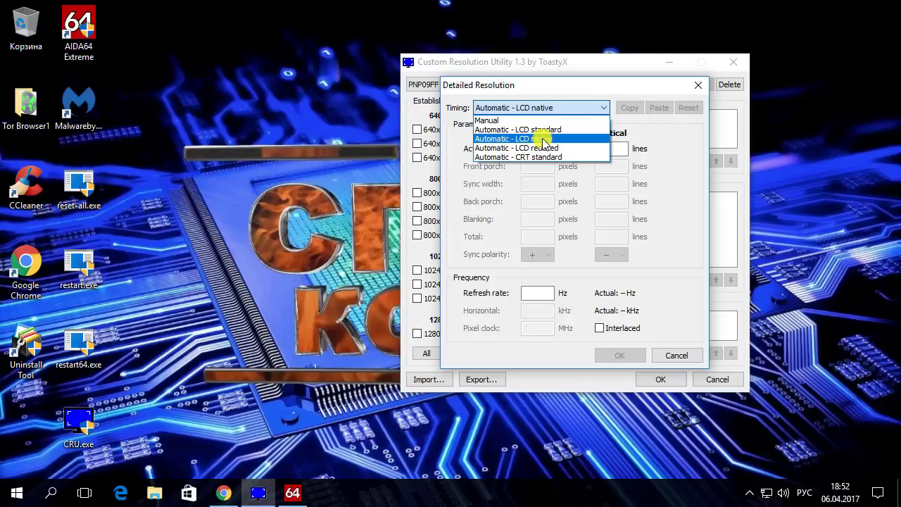
{"action": "left_click", "coordinate": [521, 138]}
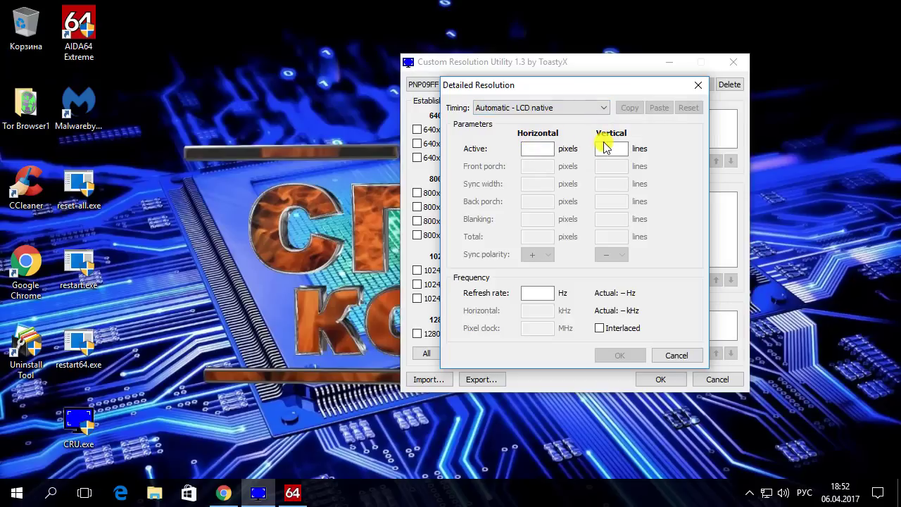
Step: Set the active resolution to 1280 pixels by 720 lines and compare it with the desktop resolution in AIDA64
{"action": "left_click", "coordinate": [537, 148]}
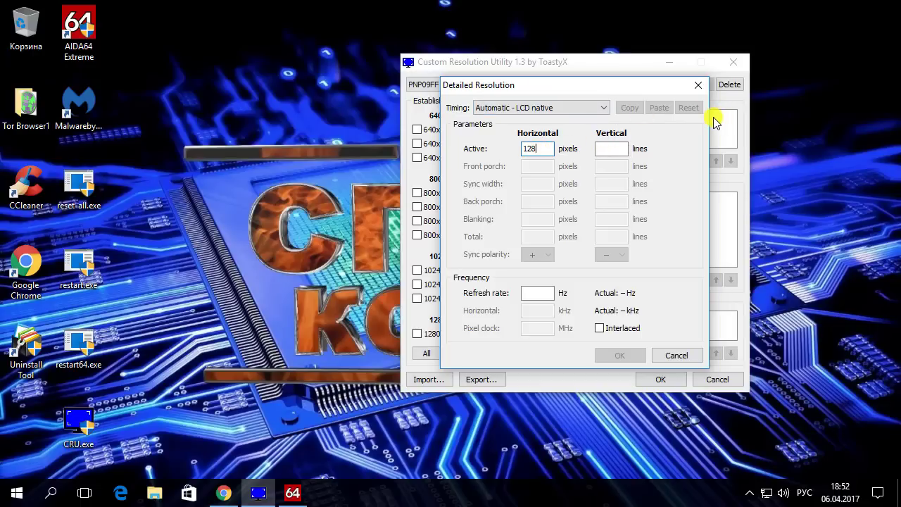
{"action": "left_click", "coordinate": [615, 148]}
{"action": "type", "text": "720"}
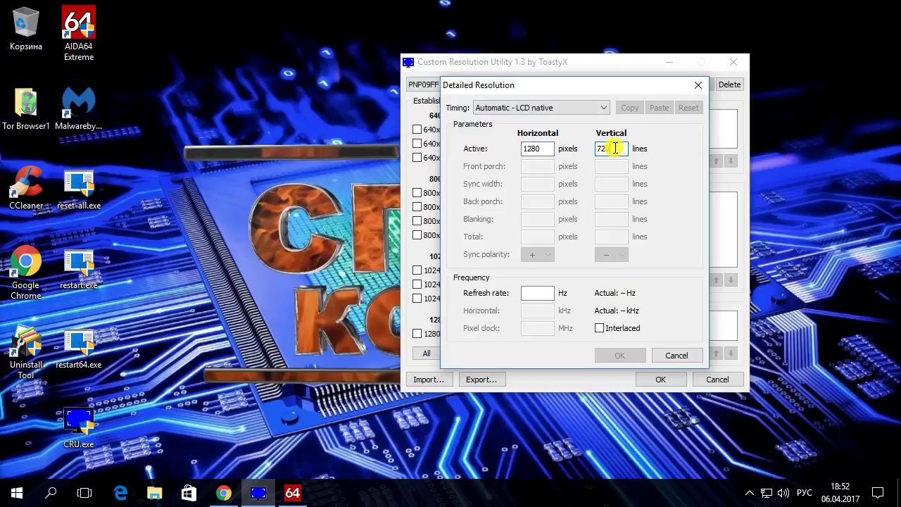
{"action": "left_click", "coordinate": [294, 491]}
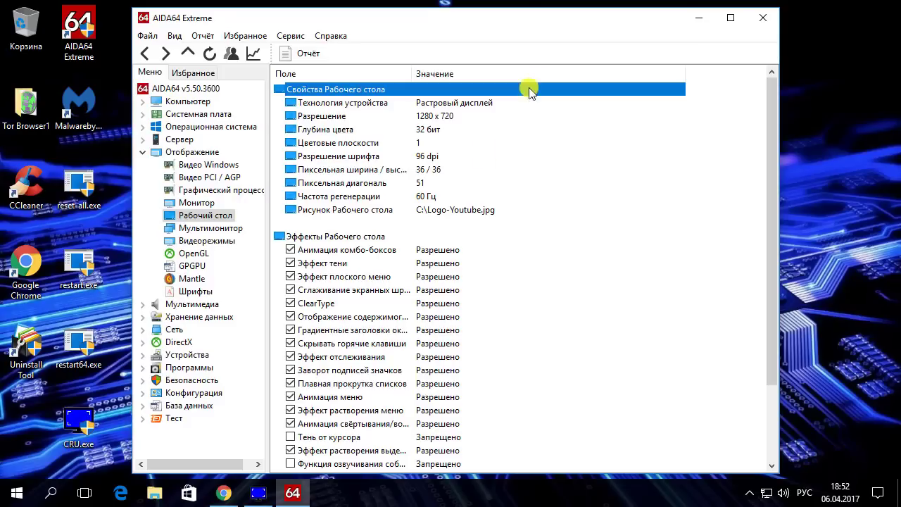
{"action": "left_click", "coordinate": [700, 19]}
Step: Look up the desktop's current refresh rate in AIDA64 and return to the Detailed Resolution dialog
{"action": "left_click", "coordinate": [538, 293]}
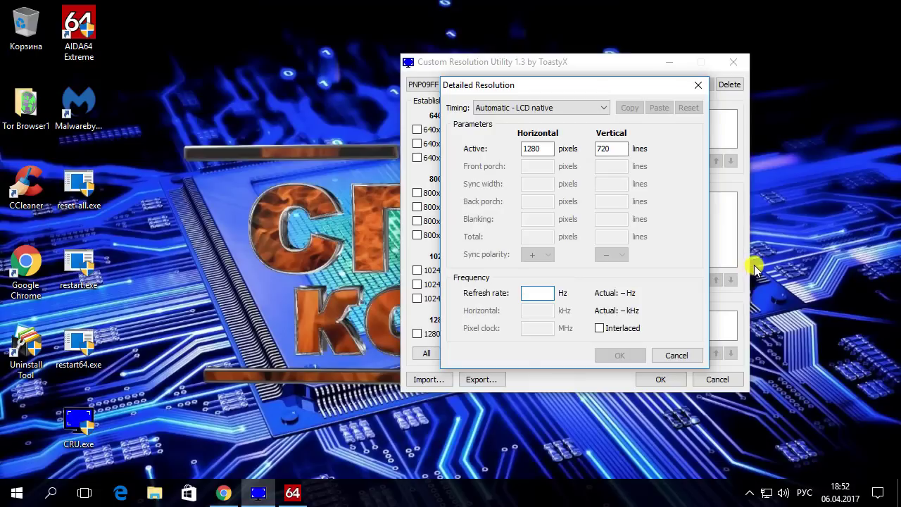
{"action": "left_click", "coordinate": [292, 492]}
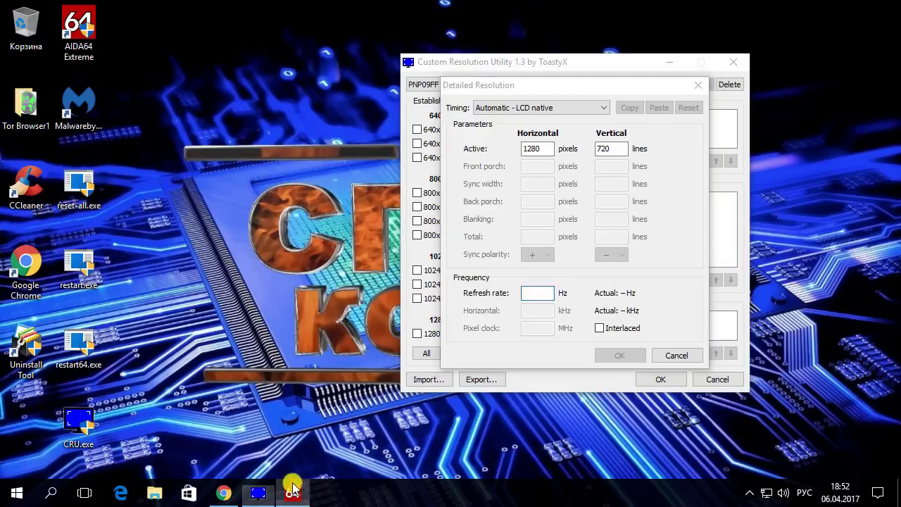
{"action": "left_click", "coordinate": [419, 196]}
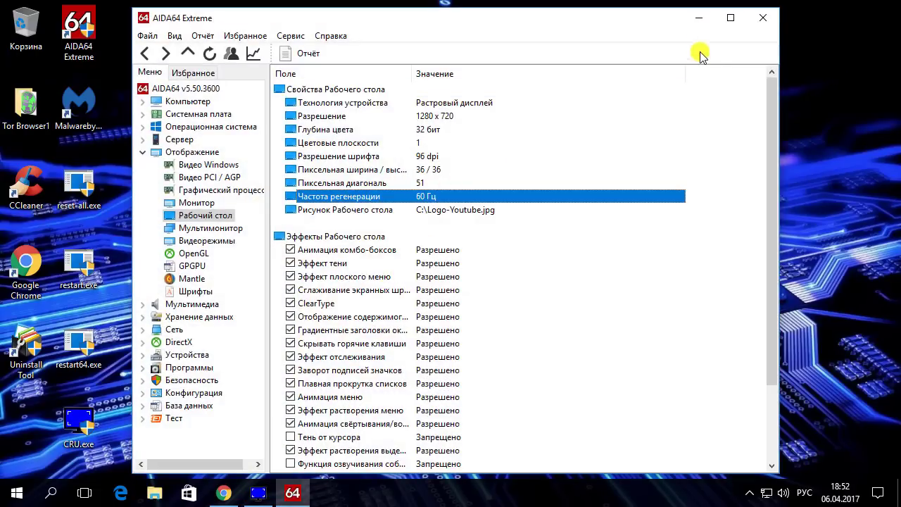
{"action": "left_click", "coordinate": [697, 22]}
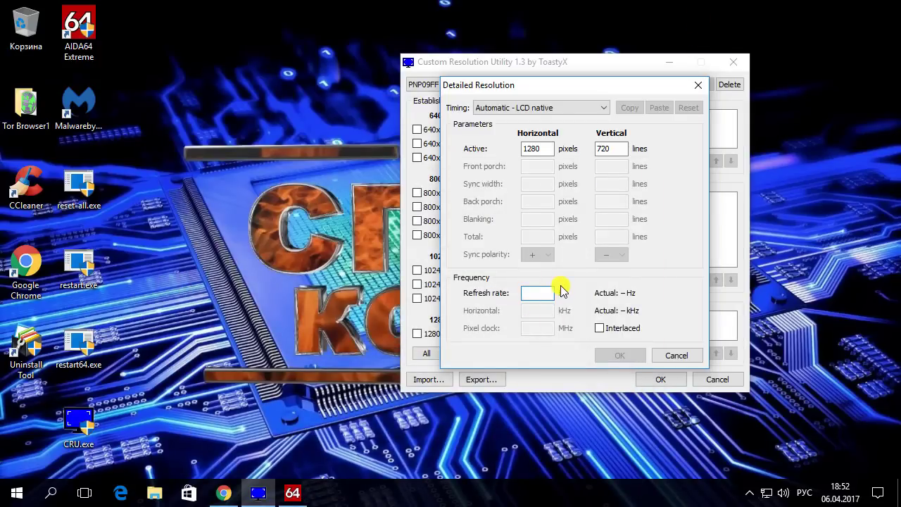
Step: Set the refresh rate to 63 Hz and confirm the new detailed resolution
{"action": "type", "text": "3"}
{"action": "key", "text": "BackSpace"}
{"action": "type", "text": "63"}
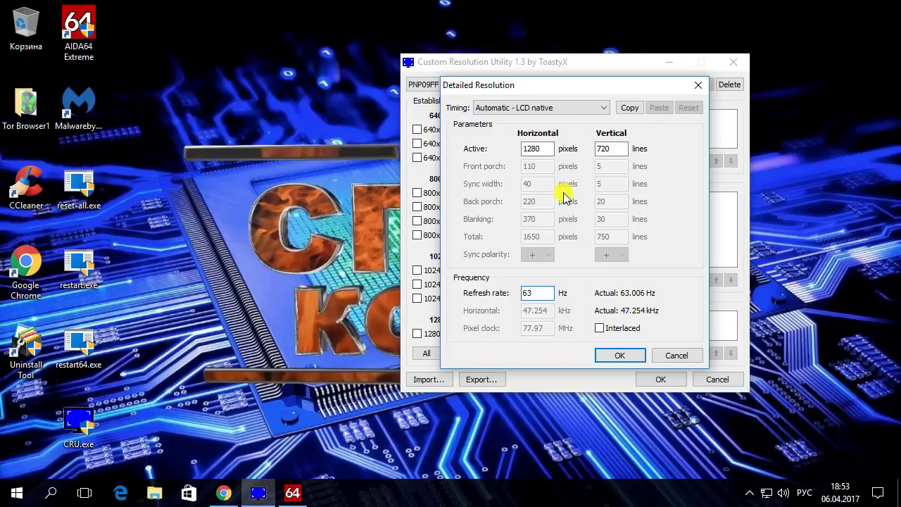
{"action": "left_click", "coordinate": [620, 355]}
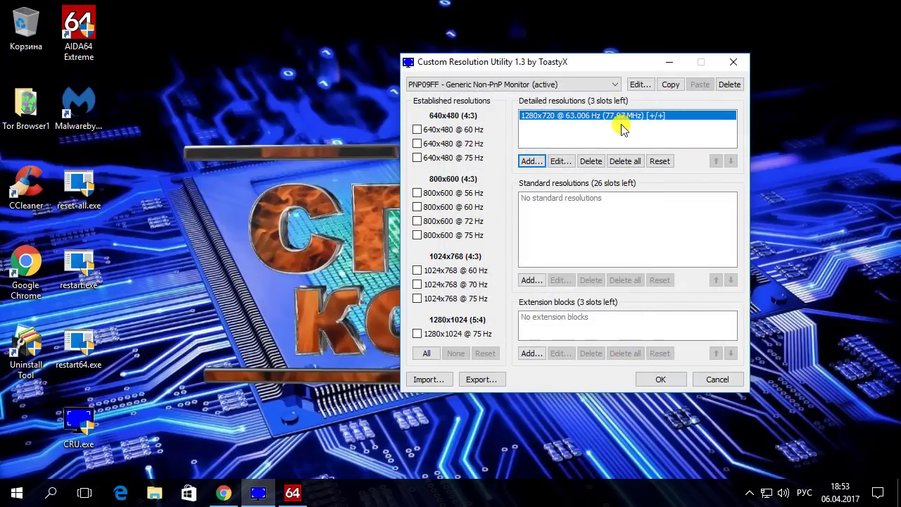
Step: Add a second 1280x720 detailed resolution with Automatic - LCD native timing and a 66 Hz refresh rate
{"action": "left_click", "coordinate": [534, 161]}
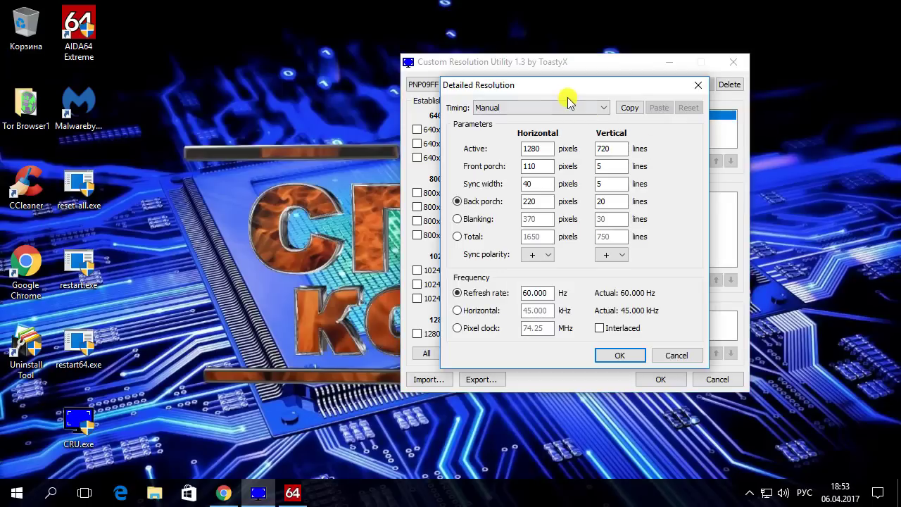
{"action": "left_click", "coordinate": [604, 107]}
{"action": "left_click", "coordinate": [549, 139]}
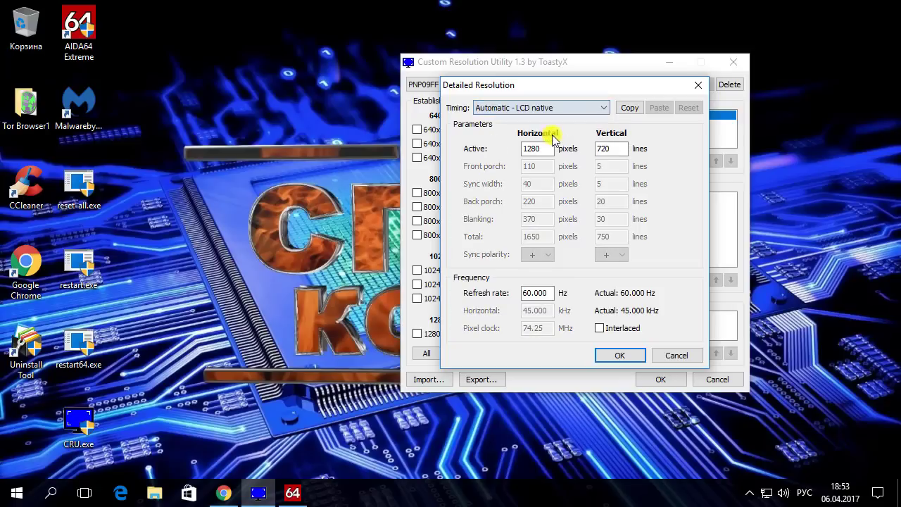
{"action": "left_click_drag", "start_coordinate": [530, 293], "coordinate": [534, 293]}
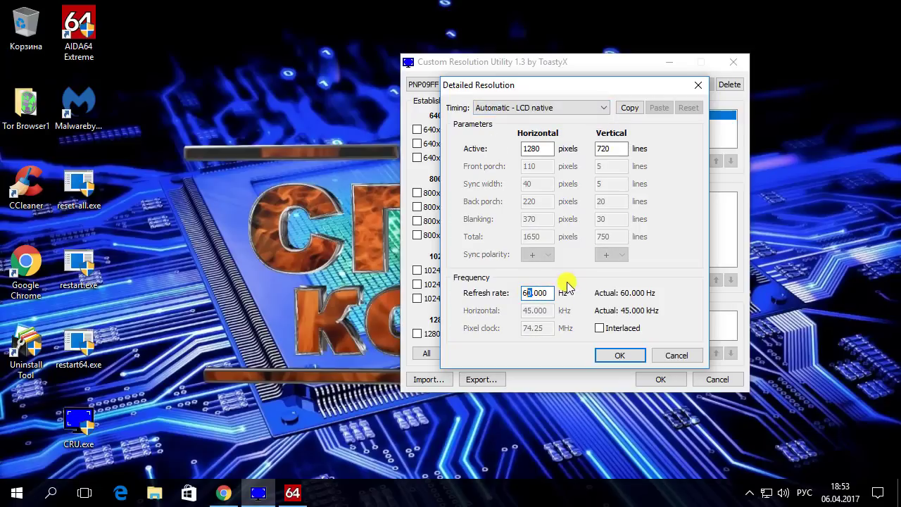
{"action": "type", "text": "6"}
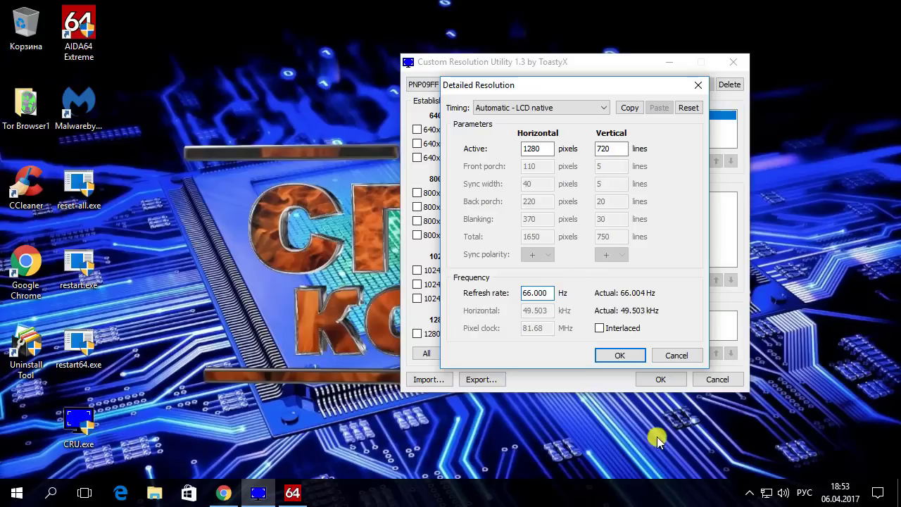
{"action": "left_click", "coordinate": [618, 355]}
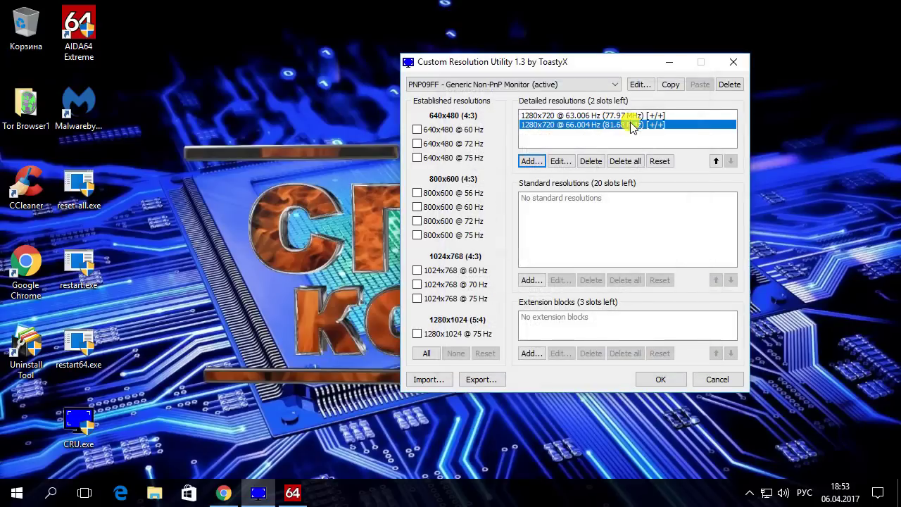
Step: Add a third 1280x720 detailed resolution with a 69 Hz refresh rate and Automatic - LCD native timing
{"action": "left_click", "coordinate": [531, 161]}
{"action": "left_click", "coordinate": [529, 292]}
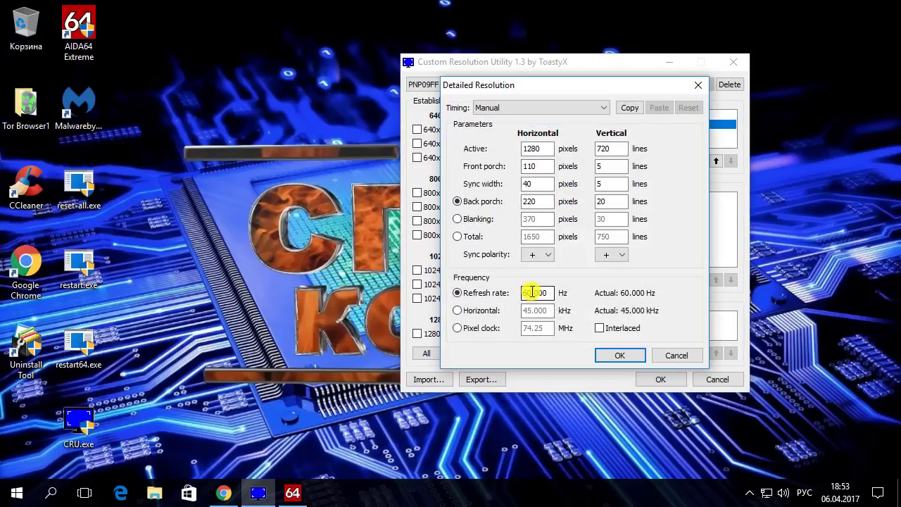
{"action": "left_click_drag", "start_coordinate": [528, 293], "coordinate": [526, 293]}
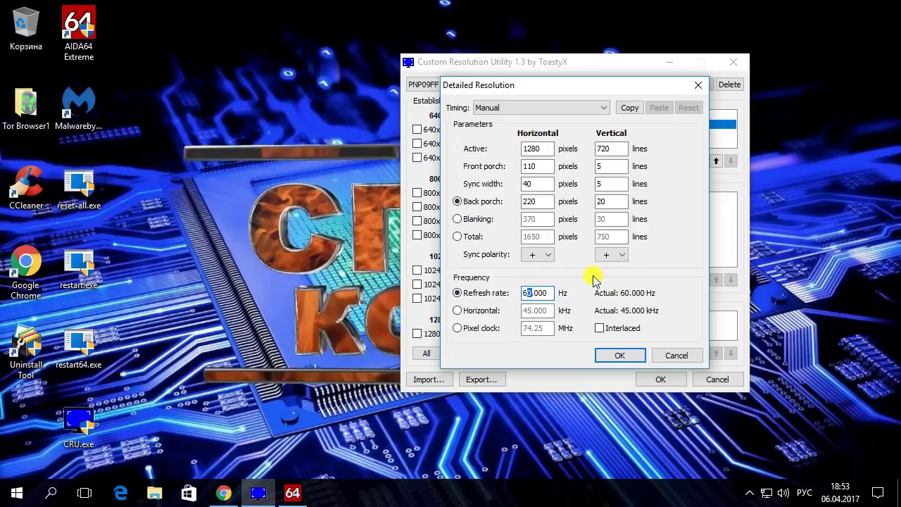
{"action": "type", "text": "9"}
{"action": "left_click", "coordinate": [602, 107]}
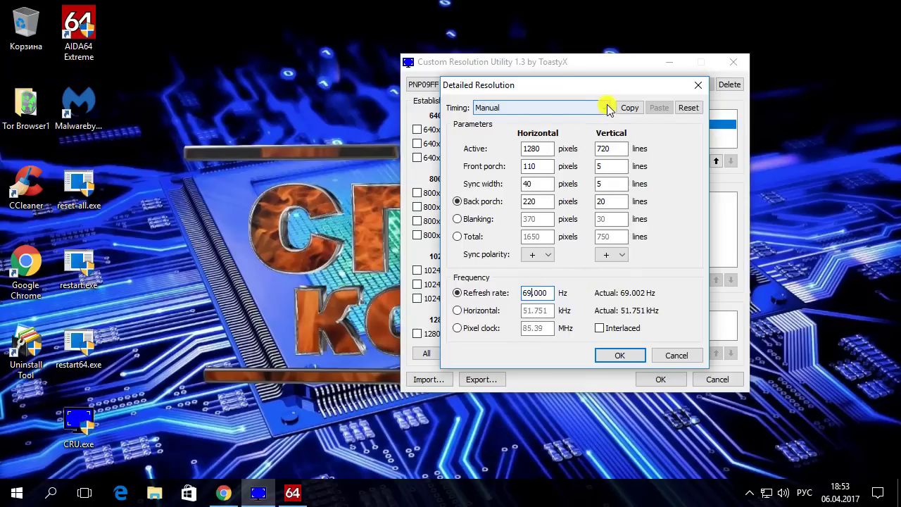
{"action": "left_click", "coordinate": [584, 139]}
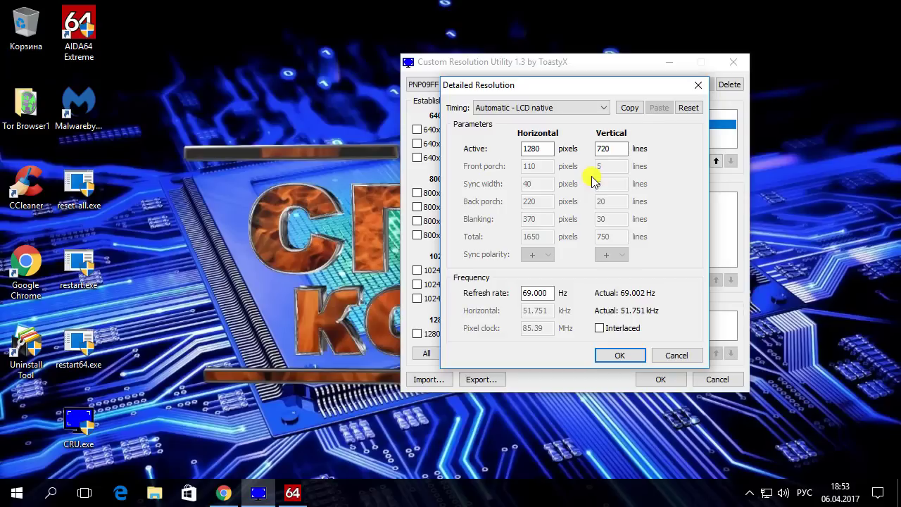
{"action": "left_click", "coordinate": [619, 354]}
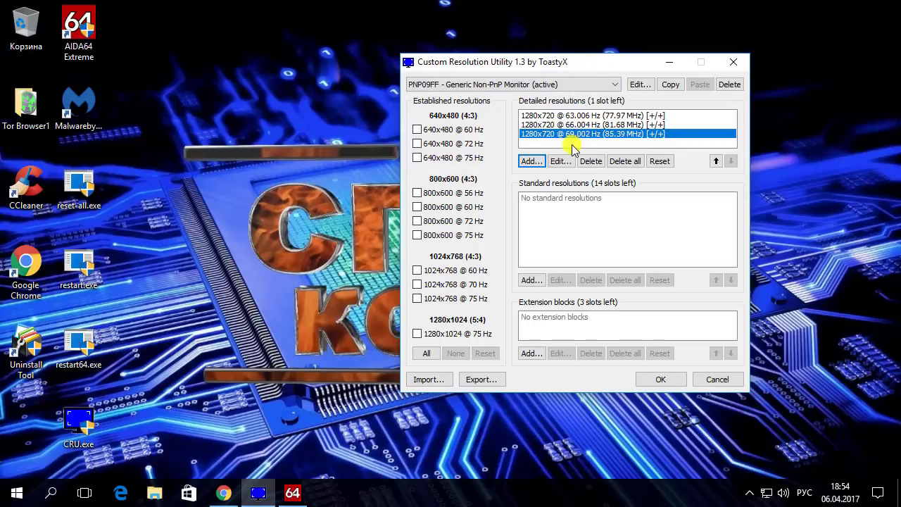
Step: Review the 63 Hz and 69 Hz entries in the detailed resolutions and bring back the desktop properties in AIDA64
{"action": "left_click", "coordinate": [570, 115]}
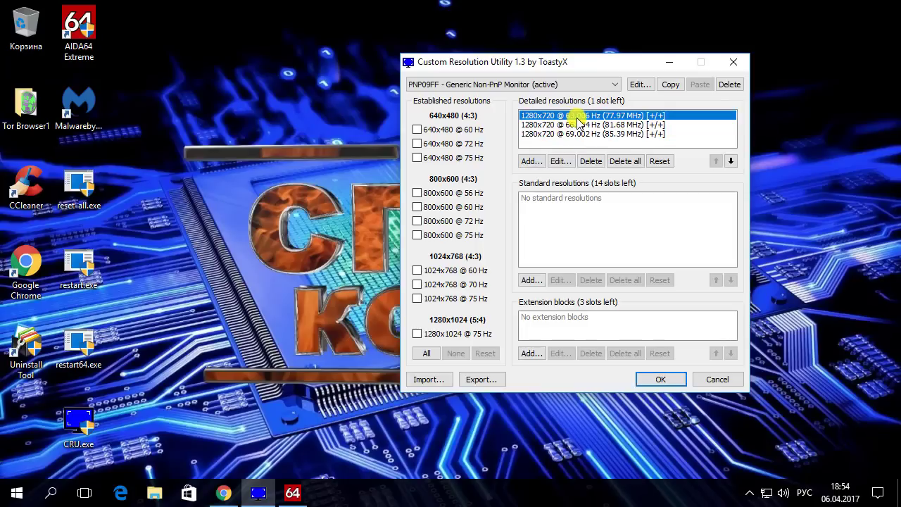
{"action": "left_click", "coordinate": [537, 134]}
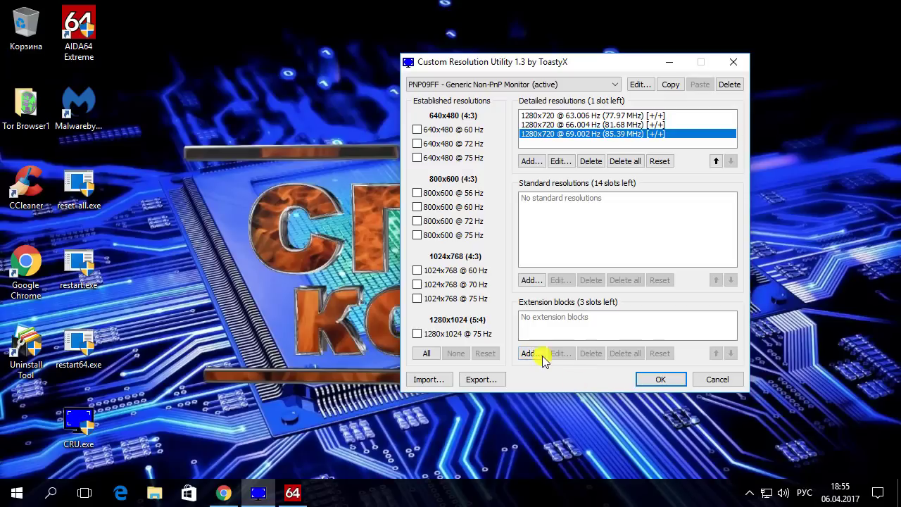
{"action": "left_click", "coordinate": [298, 494]}
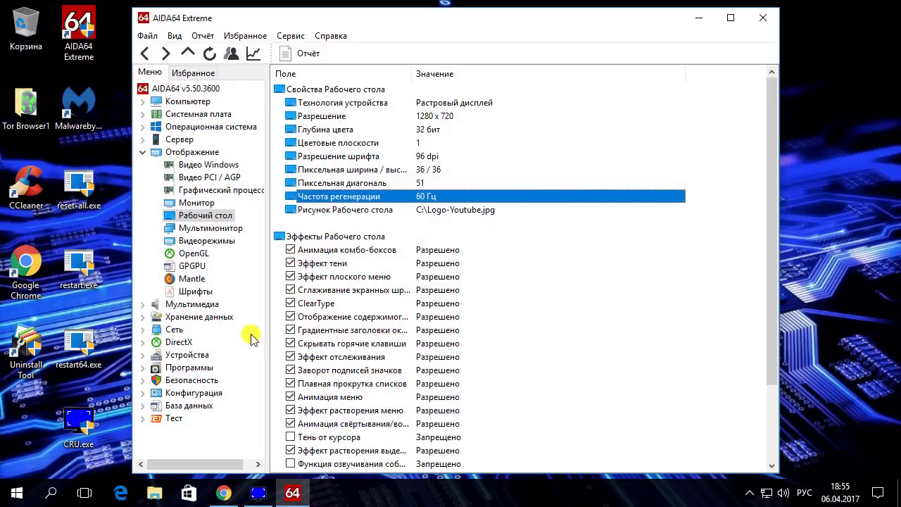
Step: Check the video adapter's device description in AIDA64 and return to Custom Resolution Utility
{"action": "left_click", "coordinate": [211, 164]}
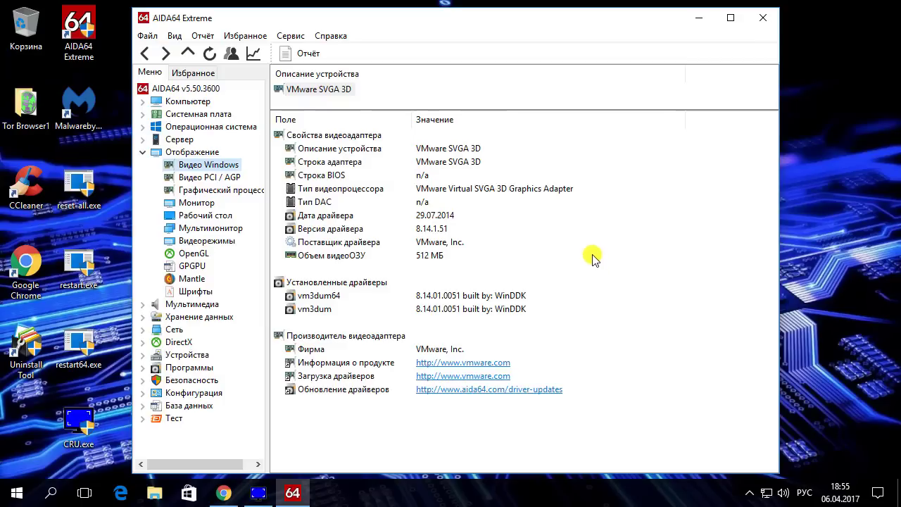
{"action": "left_click", "coordinate": [448, 152]}
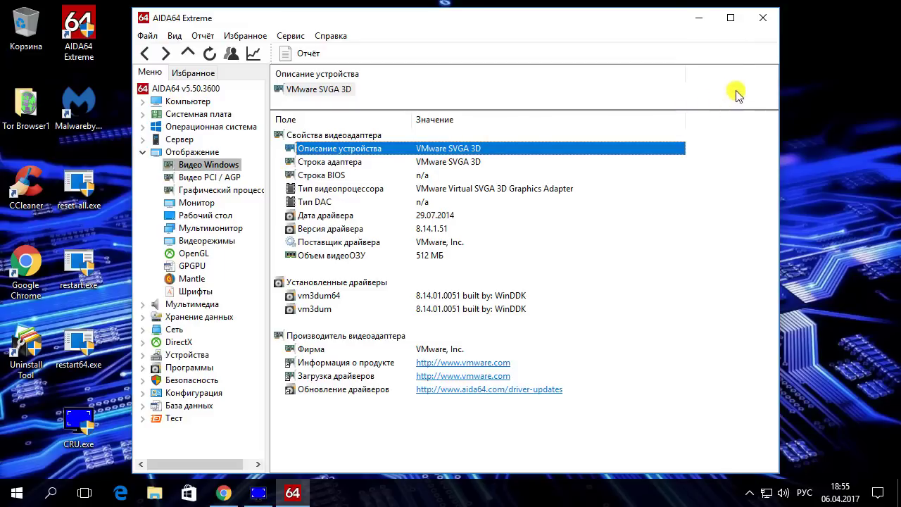
{"action": "left_click", "coordinate": [706, 23]}
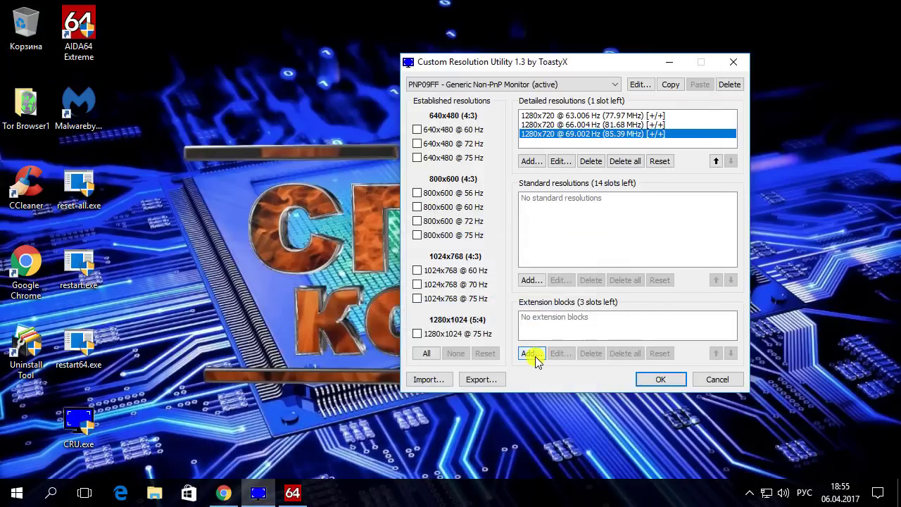
Step: Add two extension blocks, one CEA-861 extension block and one VTB-EXT: Video Timing Block
{"action": "left_click", "coordinate": [536, 353]}
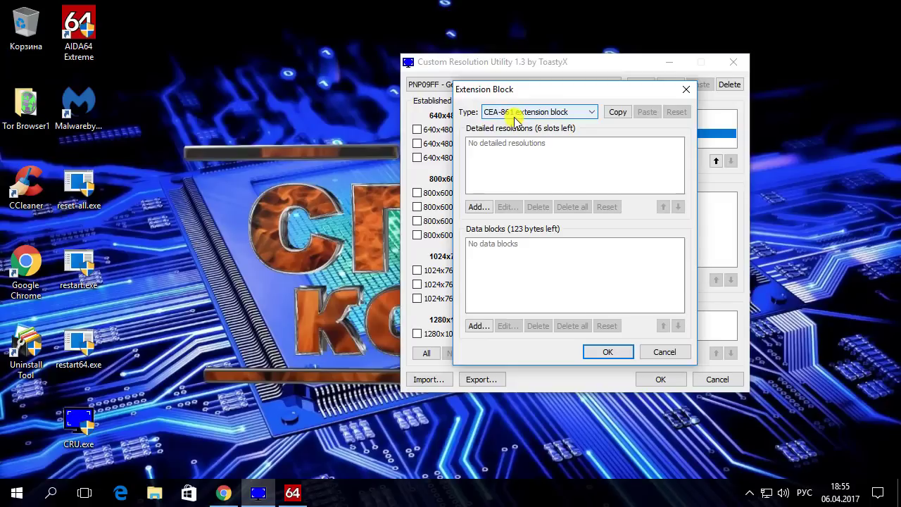
{"action": "left_click", "coordinate": [608, 348]}
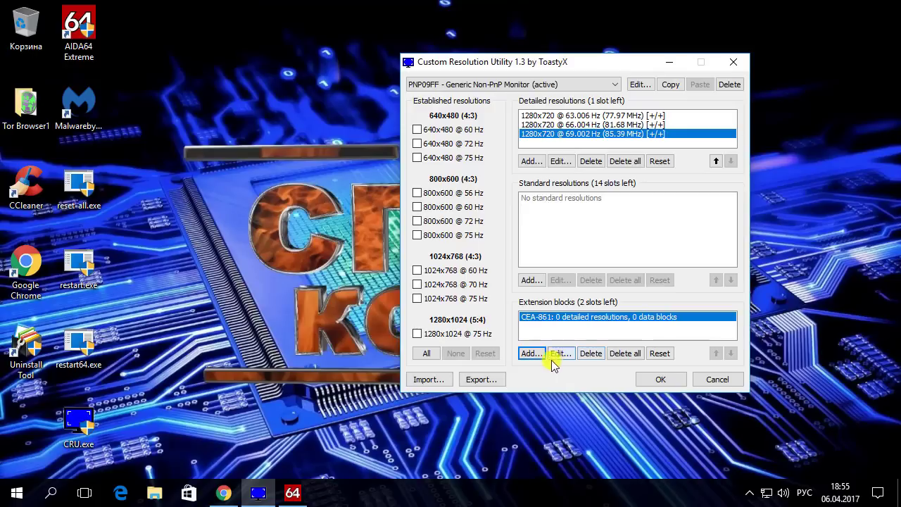
{"action": "left_click", "coordinate": [531, 353]}
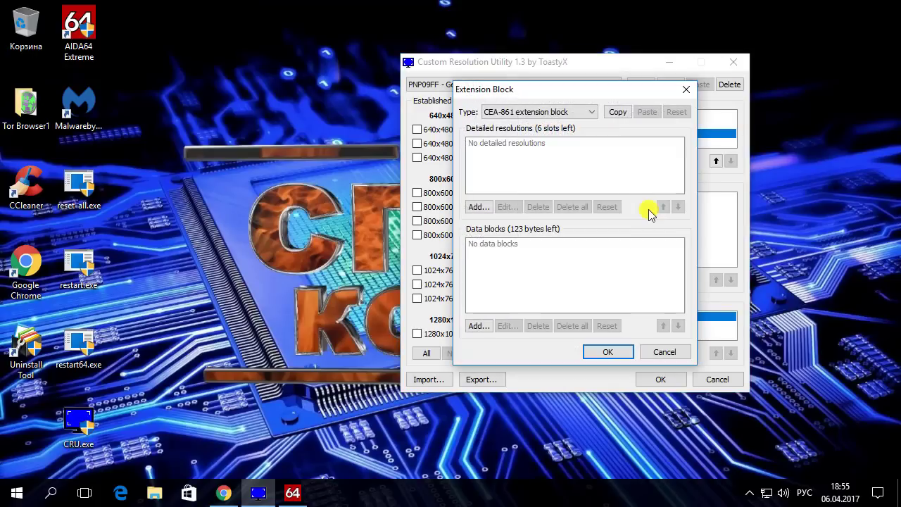
{"action": "left_click", "coordinate": [592, 113]}
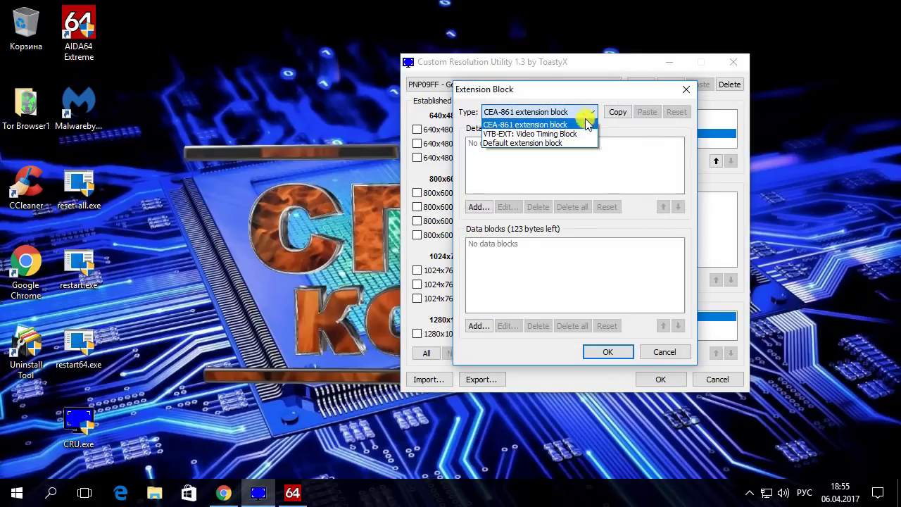
{"action": "left_click", "coordinate": [538, 135]}
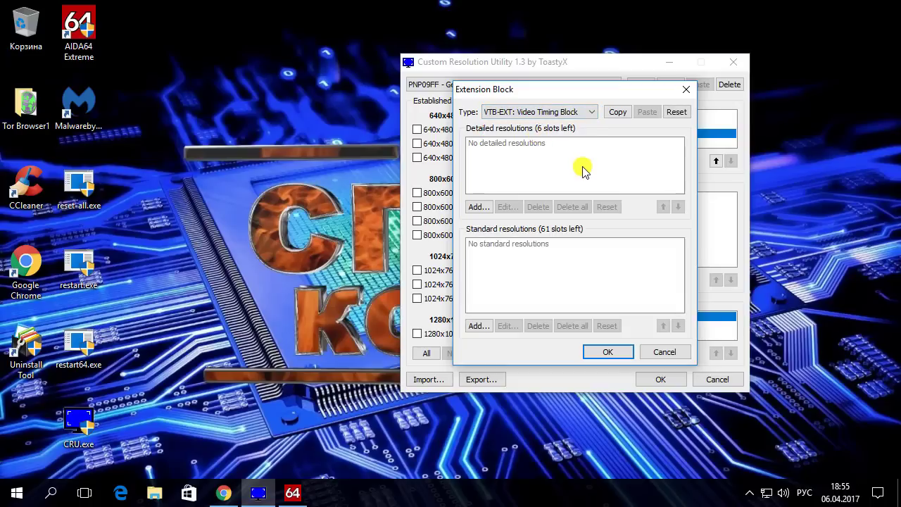
{"action": "left_click", "coordinate": [608, 352]}
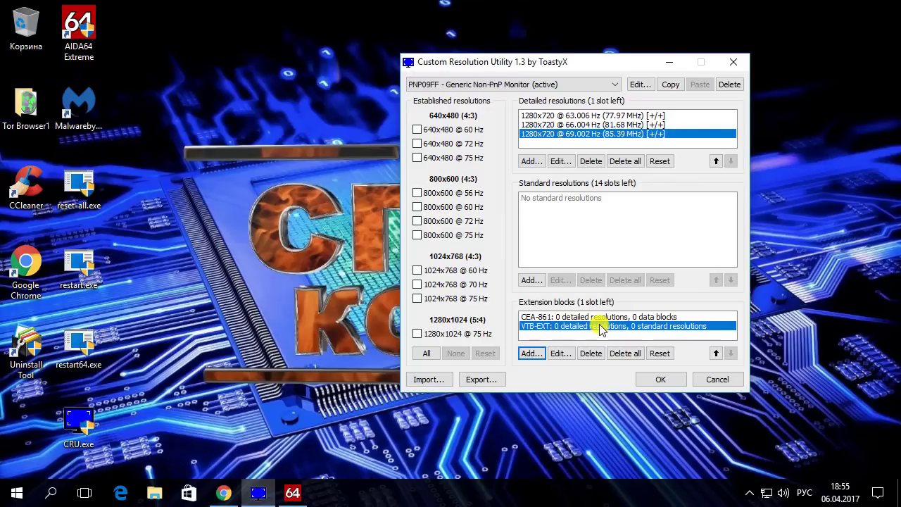
Step: Delete the CEA-861 entry from the extension blocks
{"action": "left_click", "coordinate": [599, 317]}
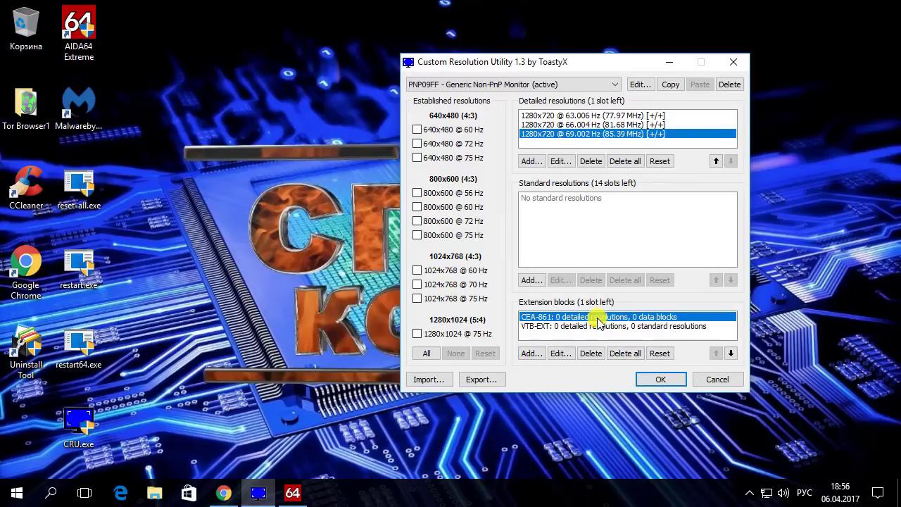
{"action": "left_click", "coordinate": [551, 327]}
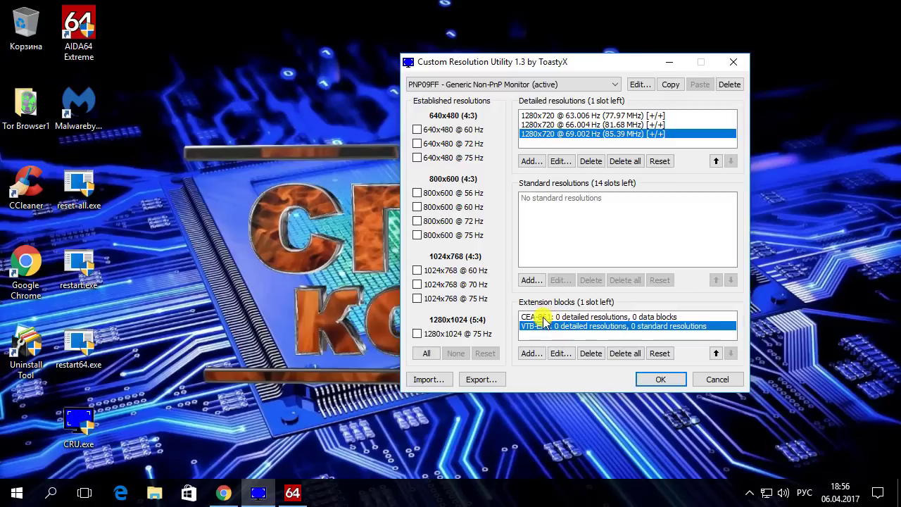
{"action": "left_click", "coordinate": [541, 316]}
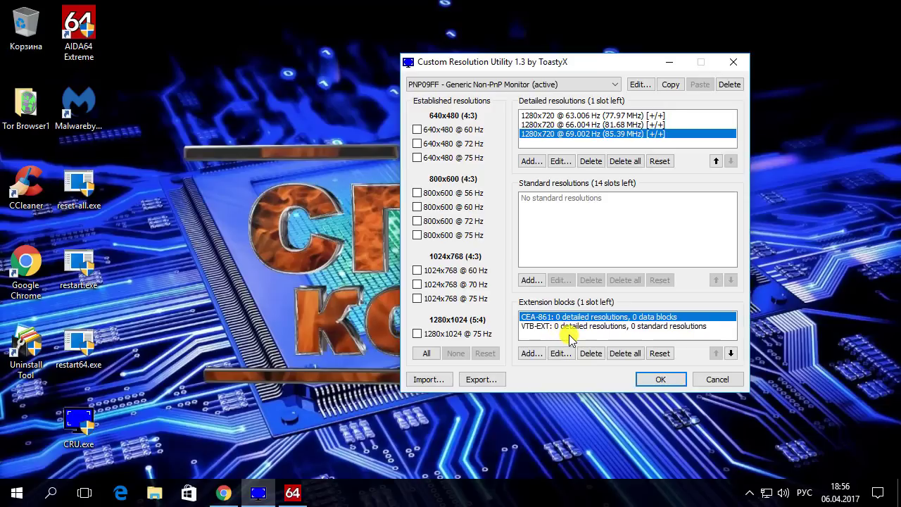
{"action": "left_click", "coordinate": [591, 353]}
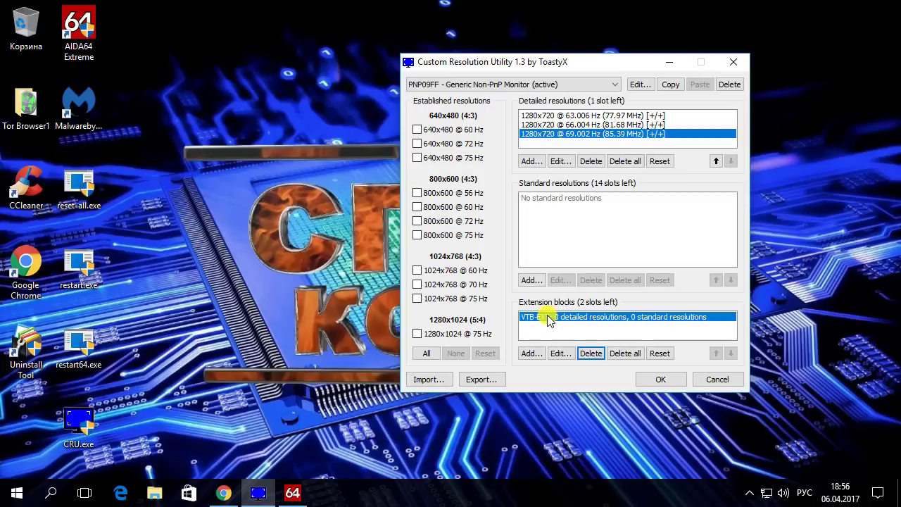
Step: Check the current desktop resolution in AIDA64's desktop properties and return to Custom Resolution Utility
{"action": "left_click", "coordinate": [292, 493]}
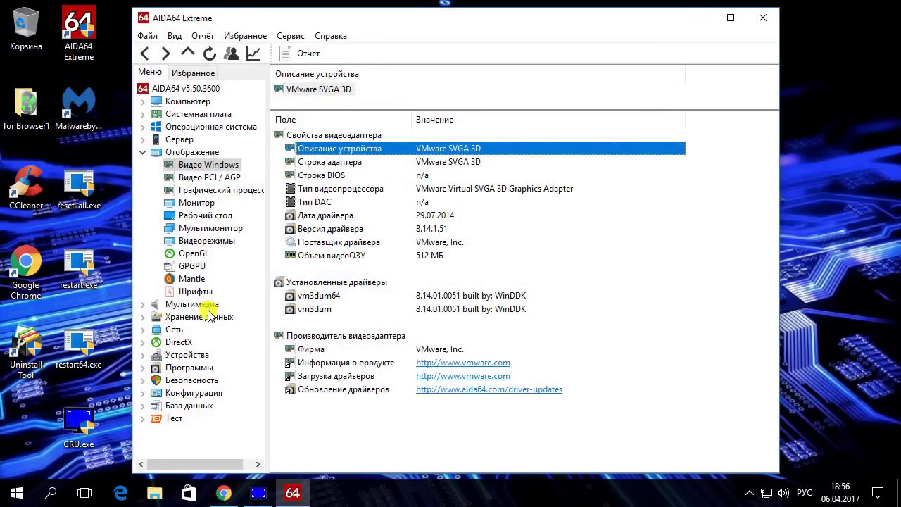
{"action": "left_click", "coordinate": [143, 152]}
{"action": "left_click", "coordinate": [142, 152]}
{"action": "left_click", "coordinate": [204, 215]}
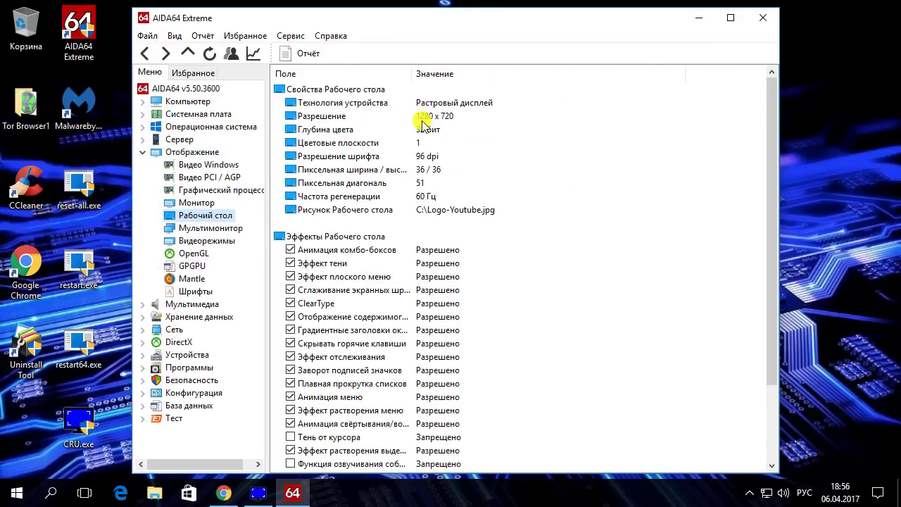
{"action": "left_click", "coordinate": [699, 18]}
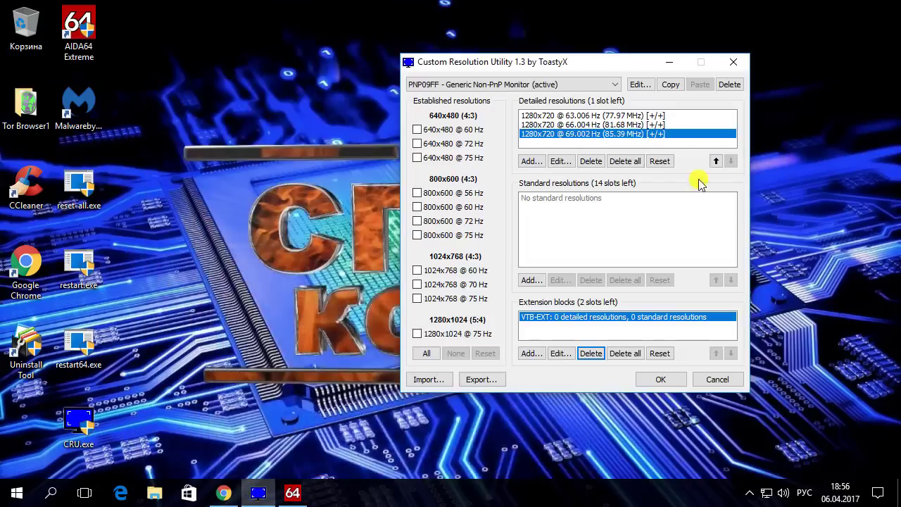
Step: Add a 1280x720 (16:9) standard resolution at 60 Hz and save the monitor's configuration
{"action": "left_click", "coordinate": [530, 278]}
{"action": "left_click", "coordinate": [615, 215]}
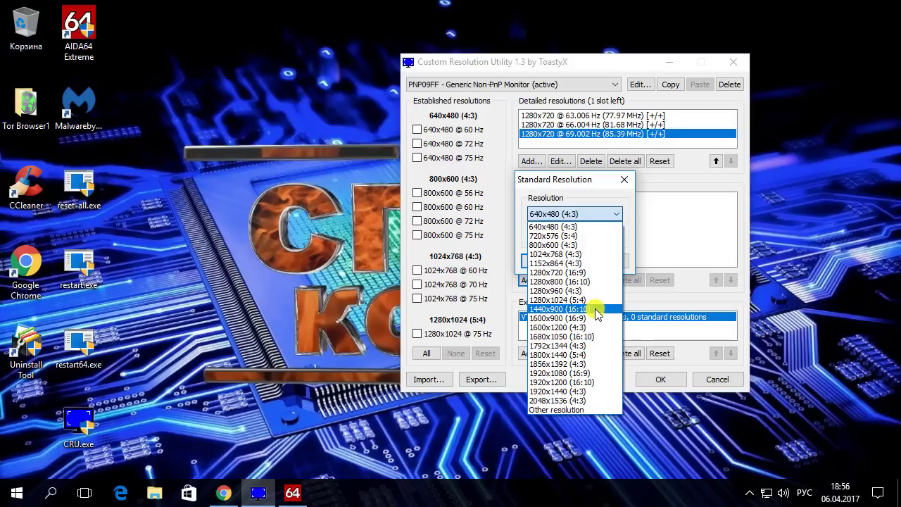
{"action": "left_click", "coordinate": [557, 273]}
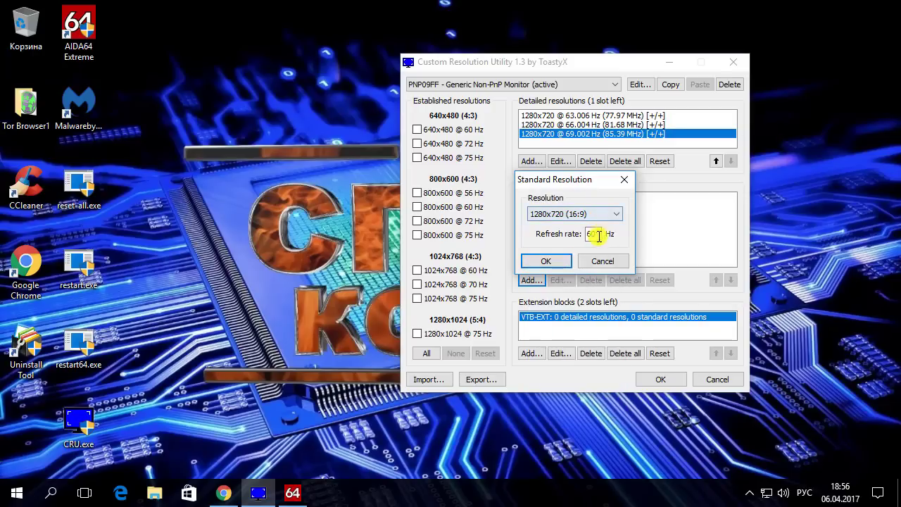
{"action": "left_click", "coordinate": [548, 261]}
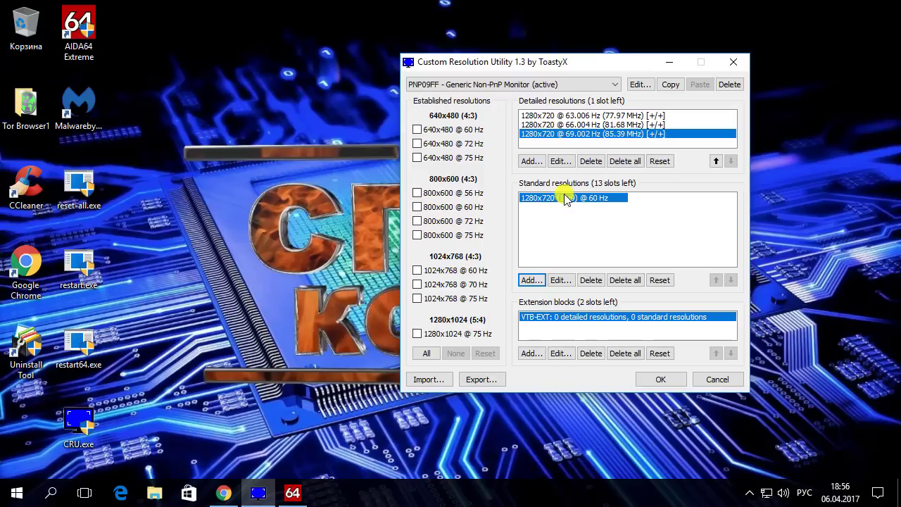
{"action": "left_click", "coordinate": [660, 379]}
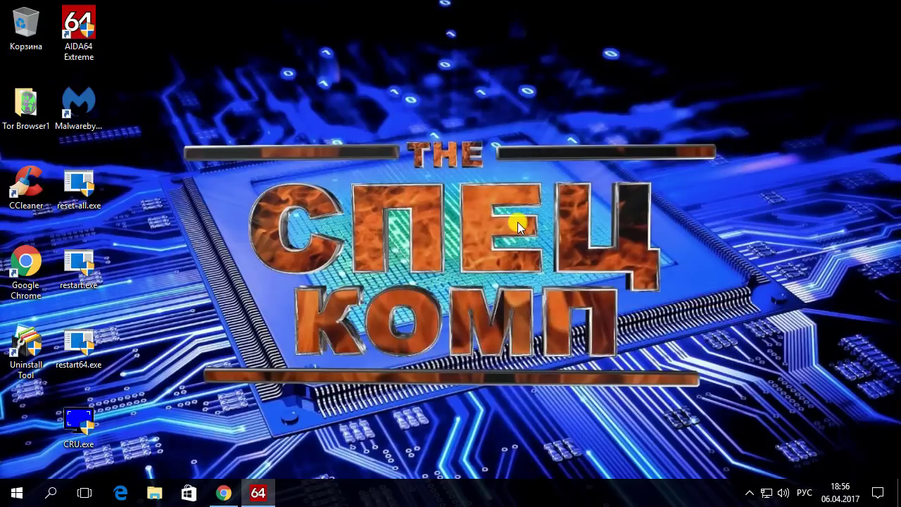
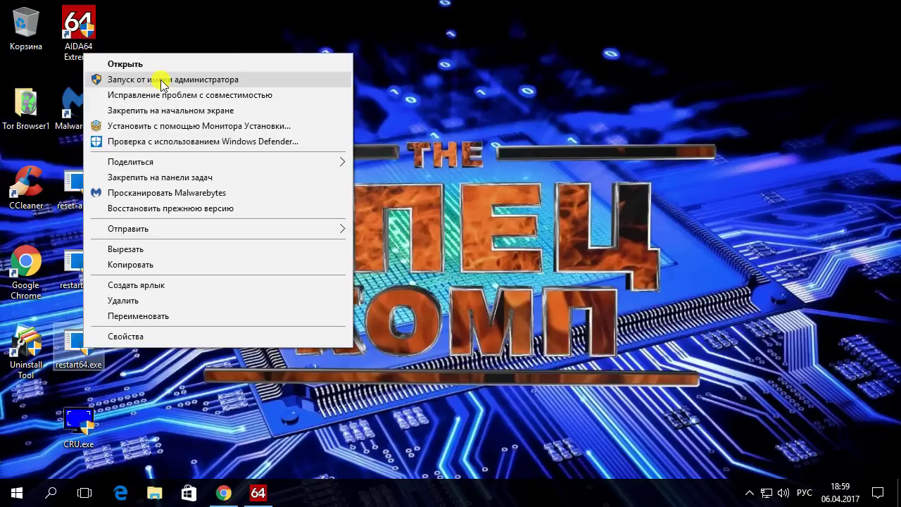
Step: Run restart64.exe as administrator to restart the graphics driver, and close its dialog
{"action": "left_click", "coordinate": [161, 80]}
{"action": "left_click", "coordinate": [385, 348]}
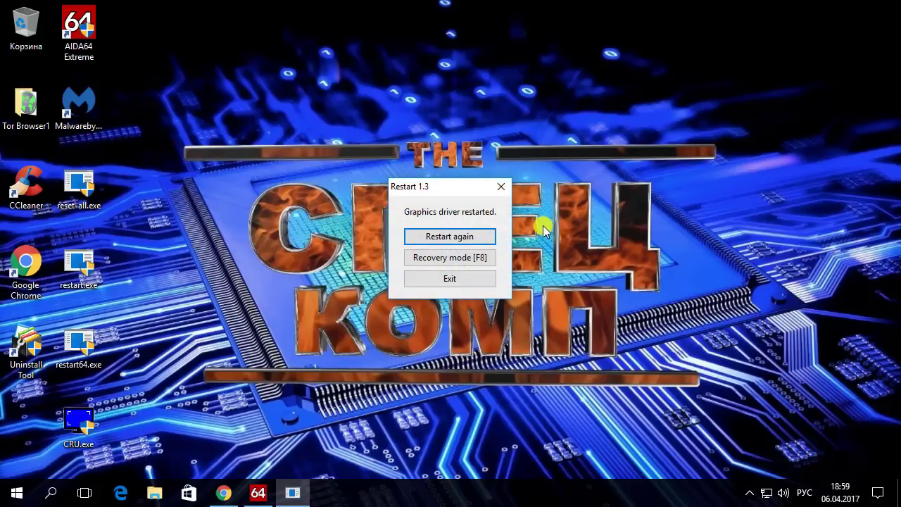
{"action": "left_click_drag", "start_coordinate": [445, 189], "coordinate": [683, 125]}
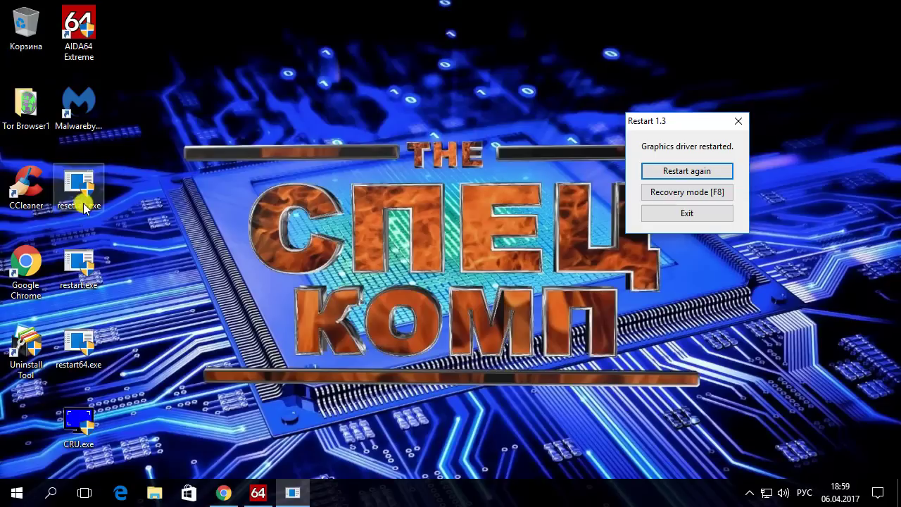
{"action": "left_click", "coordinate": [736, 121]}
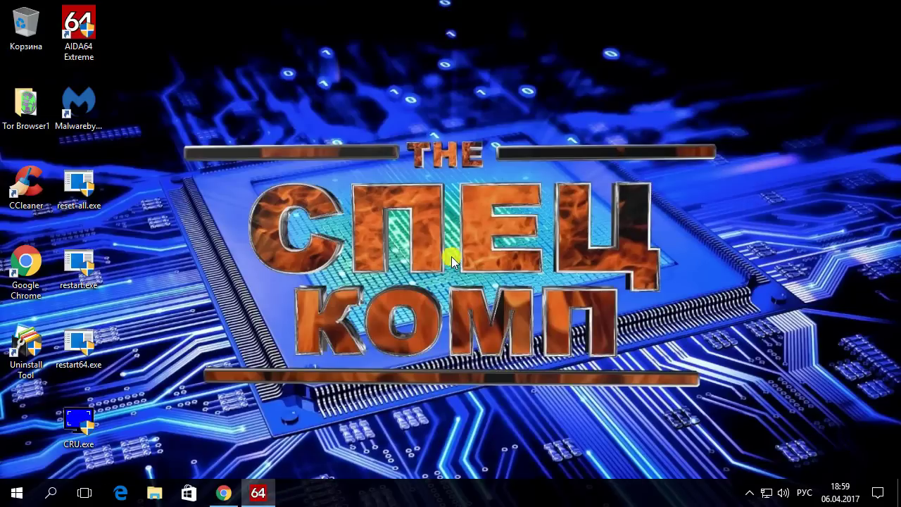
Step: Open the graphics adapter properties from the advanced display settings in Windows
{"action": "right_click", "coordinate": [442, 285]}
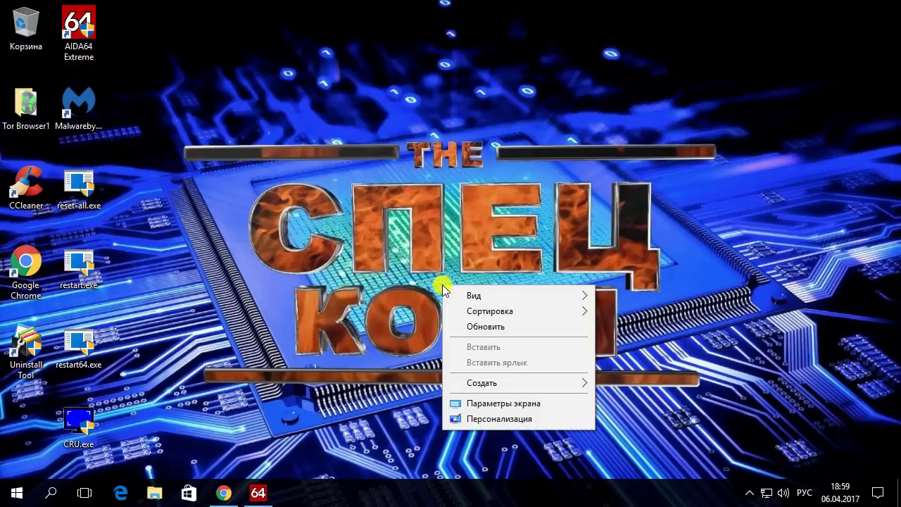
{"action": "left_click", "coordinate": [498, 405]}
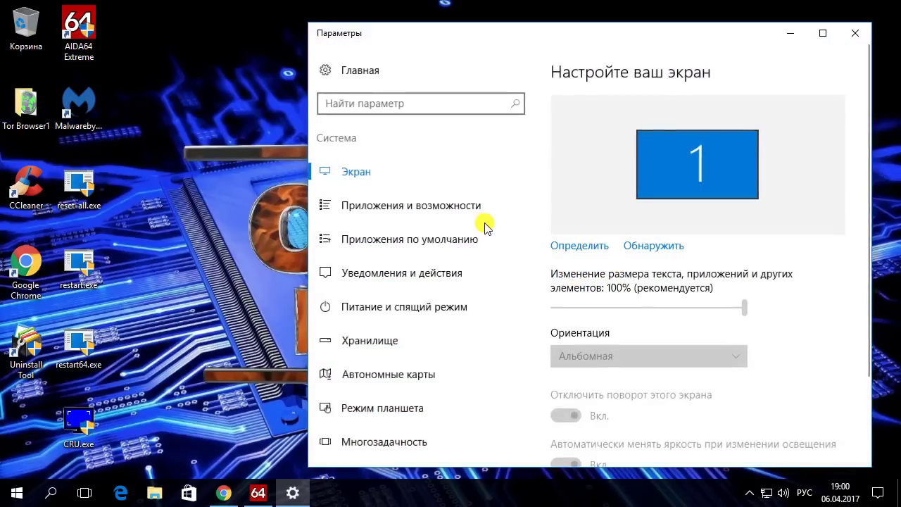
{"action": "scroll", "coordinate": [483, 225], "scroll_direction": "down", "scroll_amount": 3}
{"action": "scroll", "coordinate": [799, 232], "scroll_direction": "down", "scroll_amount": 2}
{"action": "left_click", "coordinate": [621, 422]}
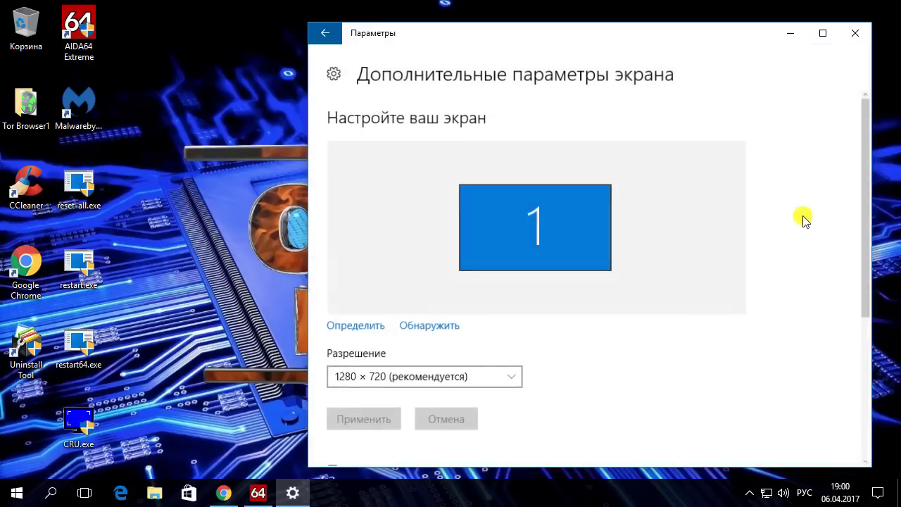
{"action": "scroll", "coordinate": [712, 255], "scroll_direction": "down", "scroll_amount": 3}
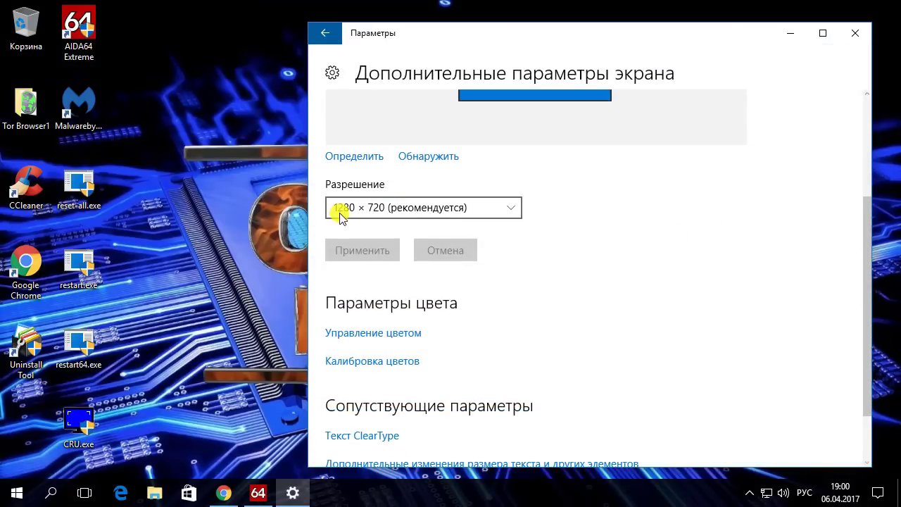
{"action": "scroll", "coordinate": [704, 288], "scroll_direction": "down", "scroll_amount": 2}
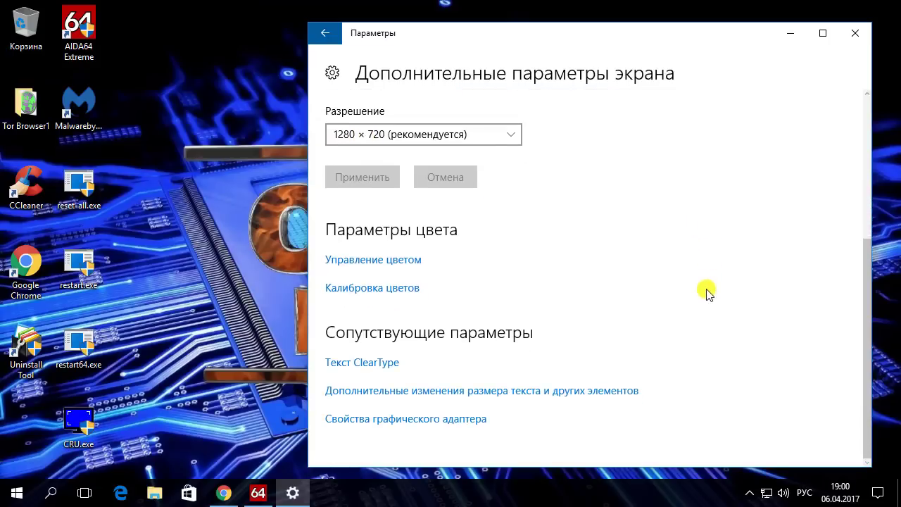
{"action": "left_click", "coordinate": [467, 421]}
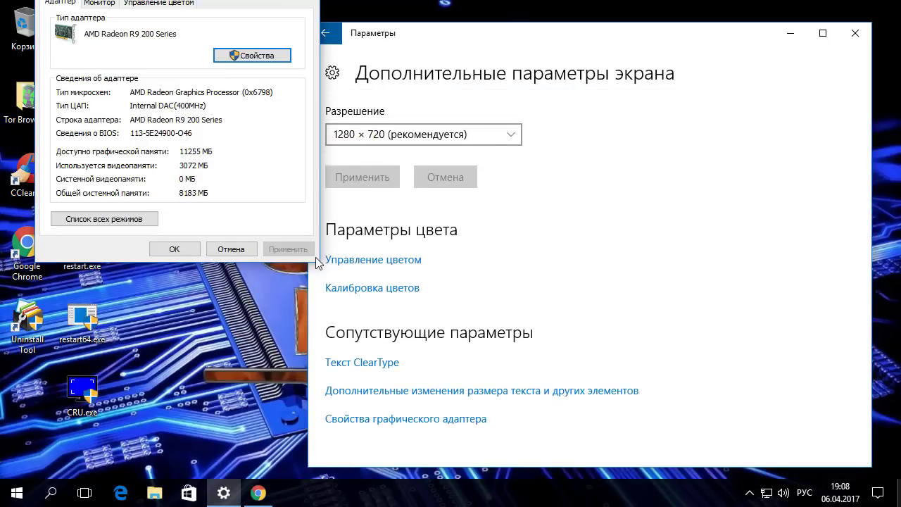
Step: Select 69 Hz as the screen refresh rate in the monitor properties
{"action": "left_click_drag", "start_coordinate": [190, 1], "coordinate": [342, 94]}
{"action": "left_click", "coordinate": [251, 116]}
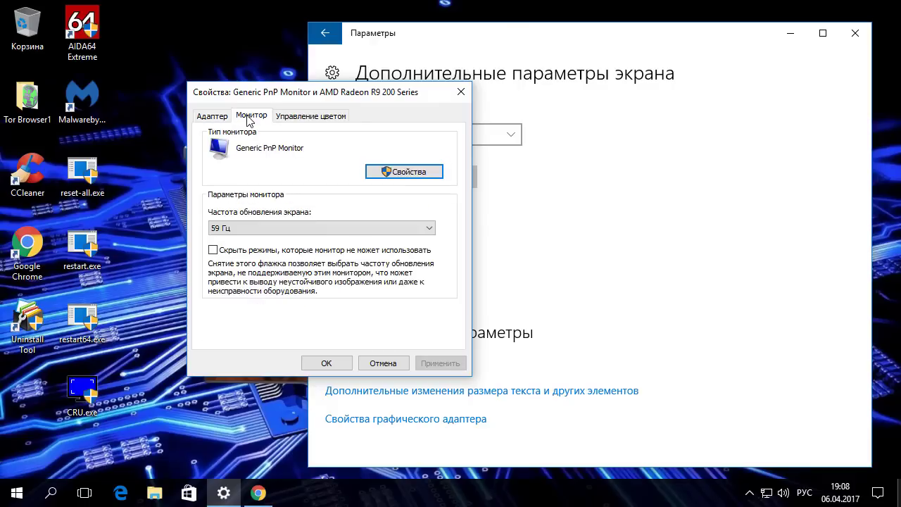
{"action": "left_click", "coordinate": [429, 229]}
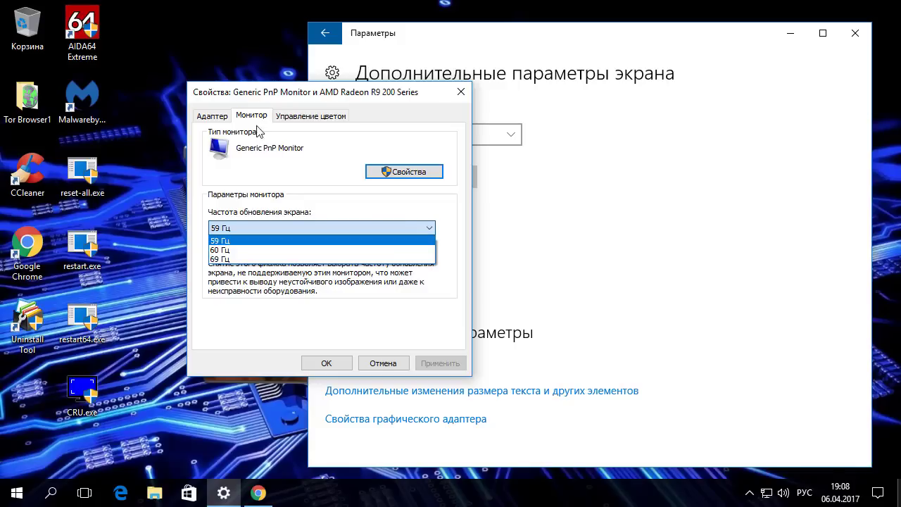
{"action": "left_click", "coordinate": [263, 96]}
{"action": "left_click", "coordinate": [429, 231]}
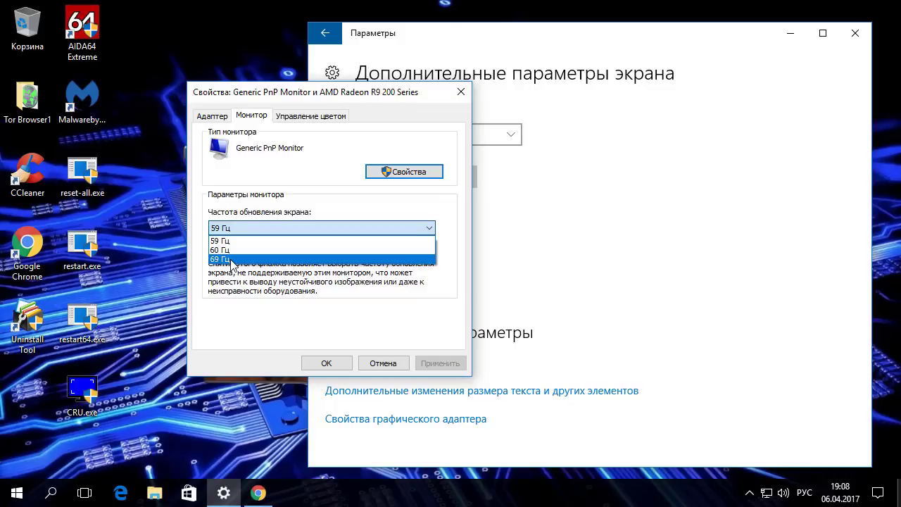
{"action": "left_click", "coordinate": [230, 260]}
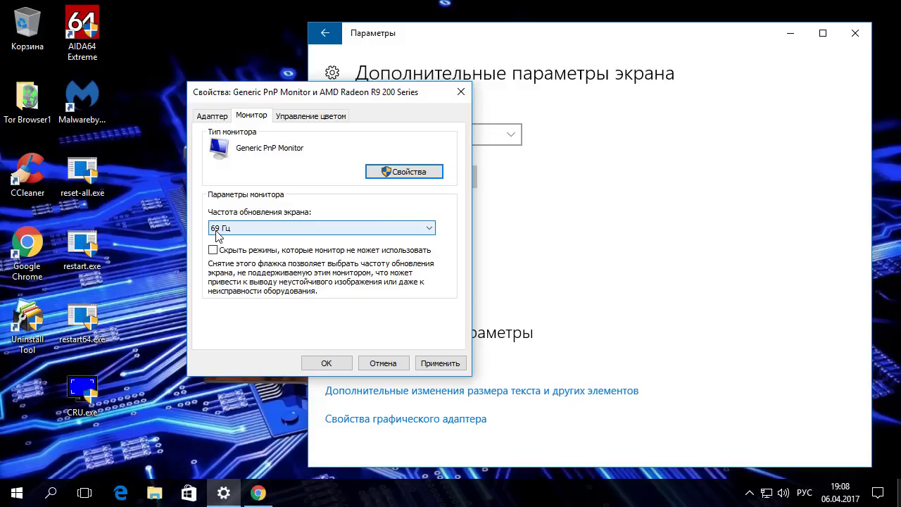
Step: Open CRU.exe as administrator to view the custom resolutions set for the monitor
{"action": "double_click", "coordinate": [82, 390]}
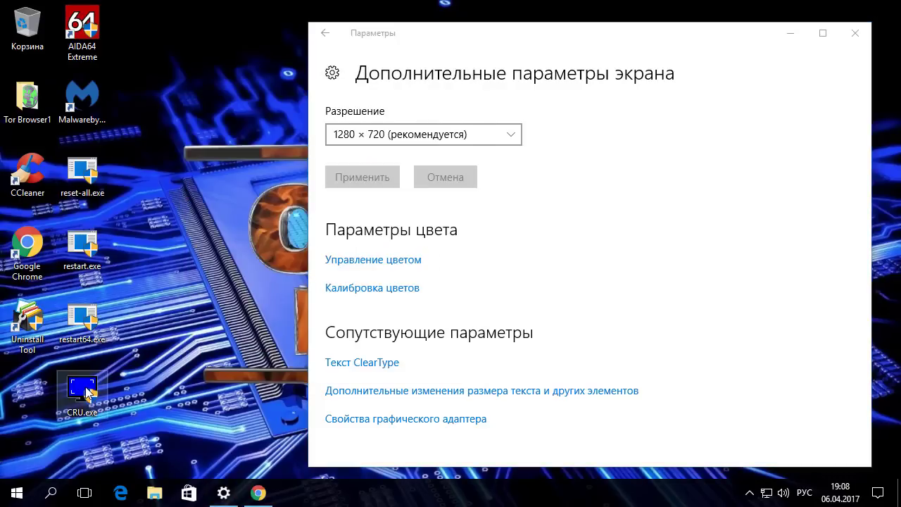
{"action": "right_click", "coordinate": [93, 386]}
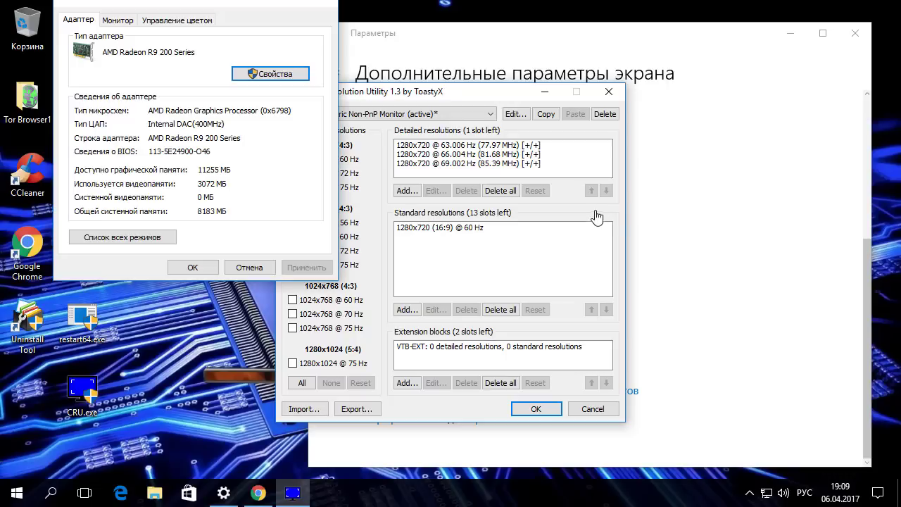
Step: Try selecting 69 Hz as the screen refresh rate in the monitor properties, and dismiss the dialog without applying
{"action": "left_click", "coordinate": [117, 23]}
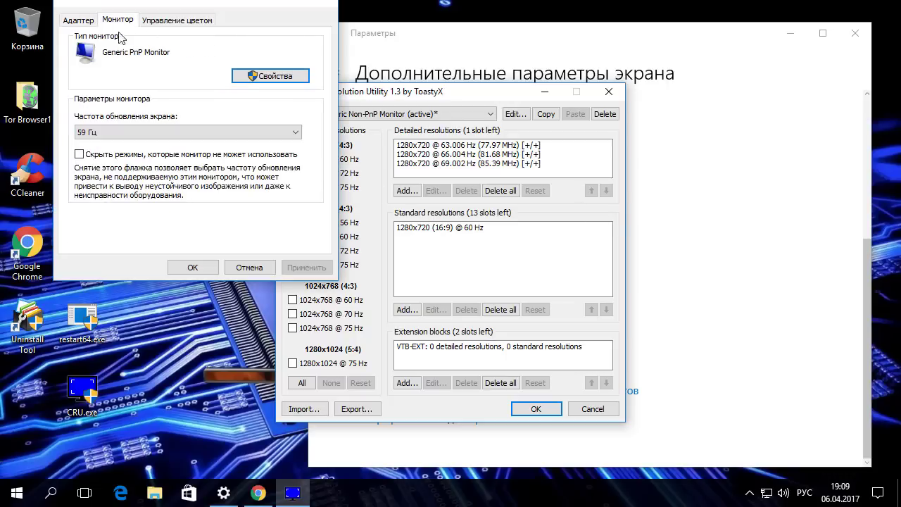
{"action": "left_click_drag", "start_coordinate": [157, 2], "coordinate": [278, 61]}
{"action": "scroll", "coordinate": [289, 192], "scroll_direction": "down", "scroll_amount": 4}
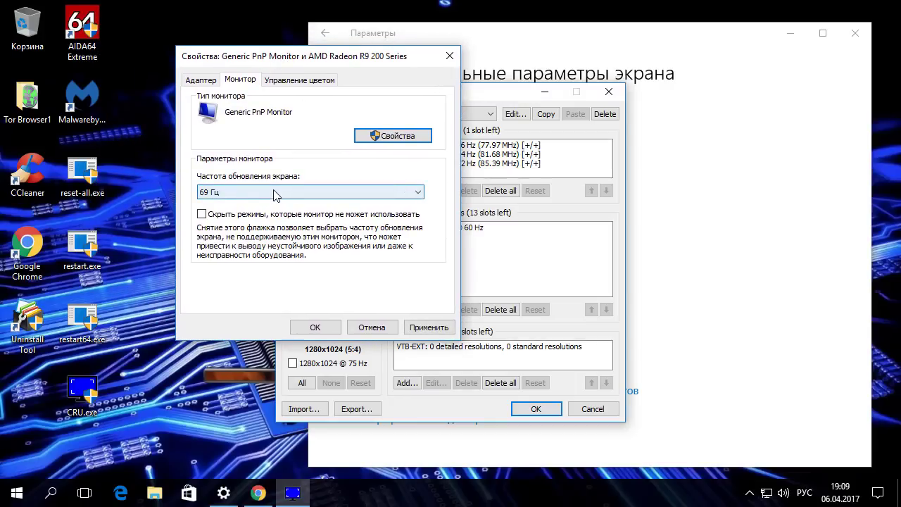
{"action": "left_click_drag", "start_coordinate": [273, 56], "coordinate": [291, 62]}
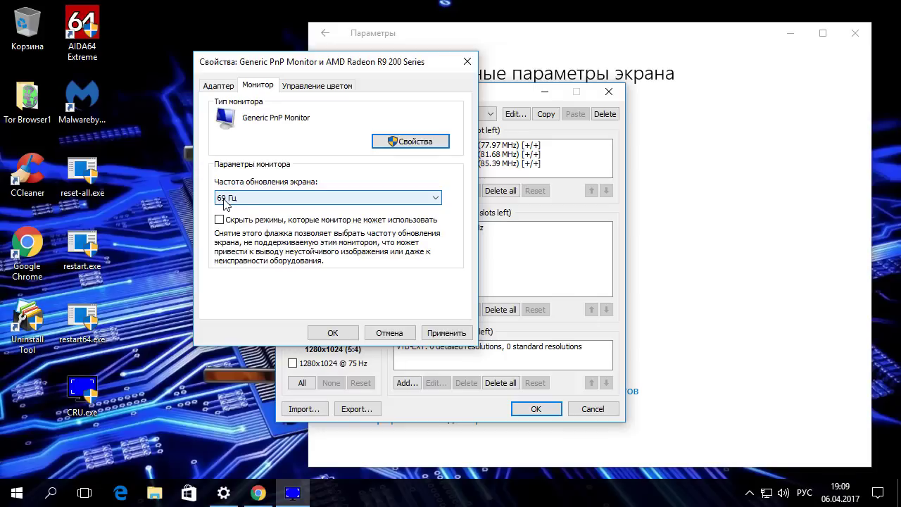
{"action": "left_click_drag", "start_coordinate": [331, 67], "coordinate": [390, 130]}
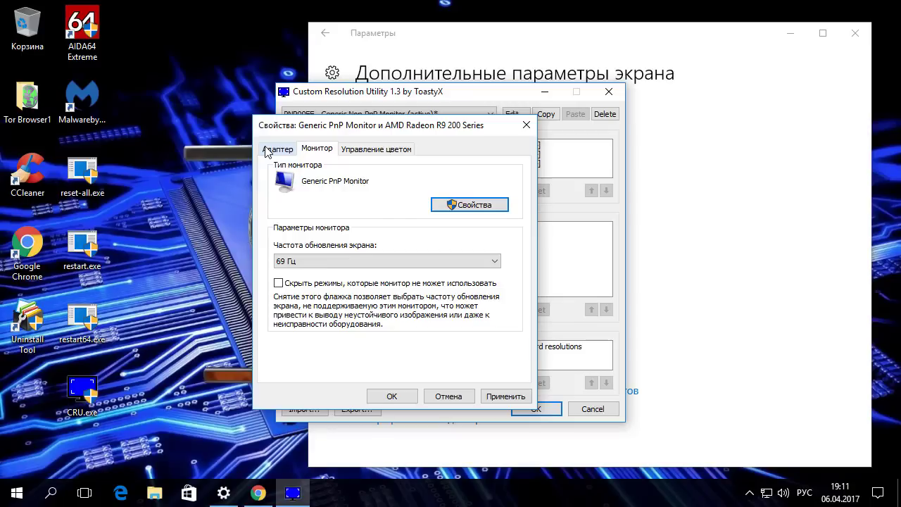
{"action": "key", "text": "Escape"}
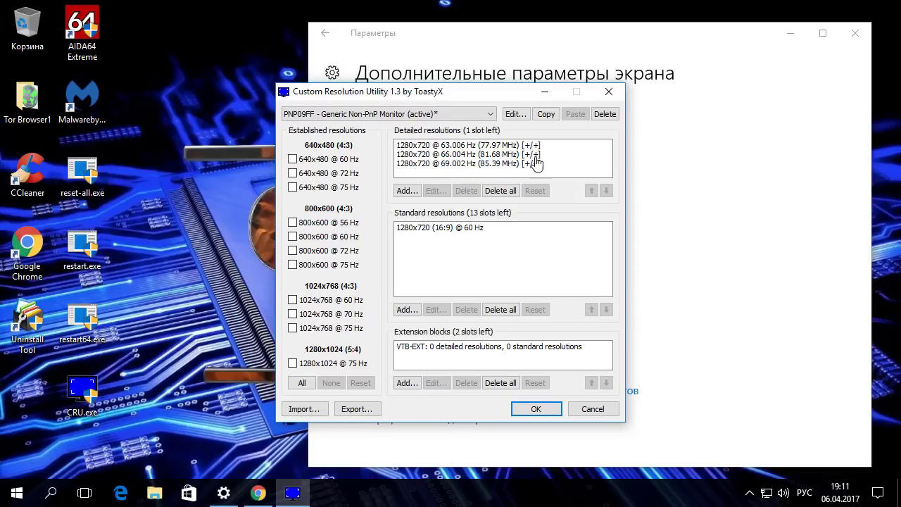
Step: Close Custom Resolution Utility and minimize the Windows display settings
{"action": "left_click", "coordinate": [609, 94]}
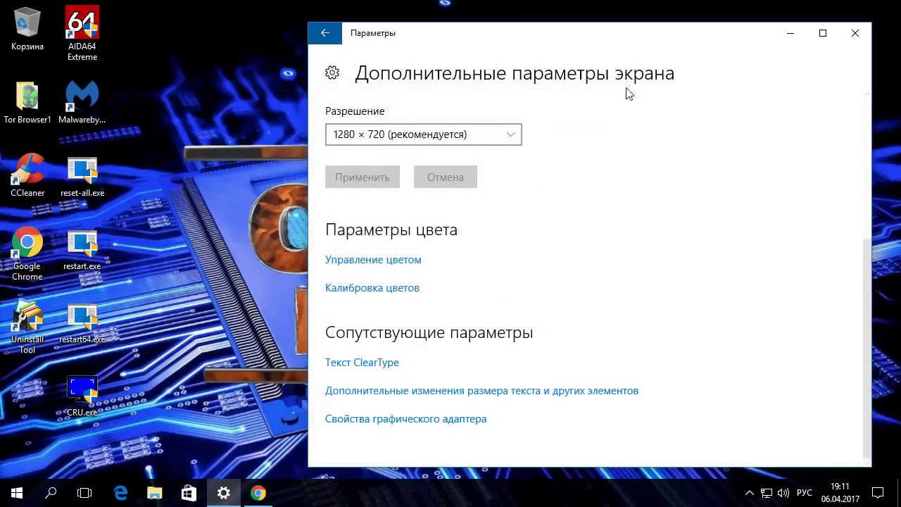
{"action": "left_click", "coordinate": [790, 37]}
Step: Switch to Chrome, review the Custom Resolution Utility instructions on the spec-komp.com page, and minimize the browser
{"action": "left_click", "coordinate": [259, 492]}
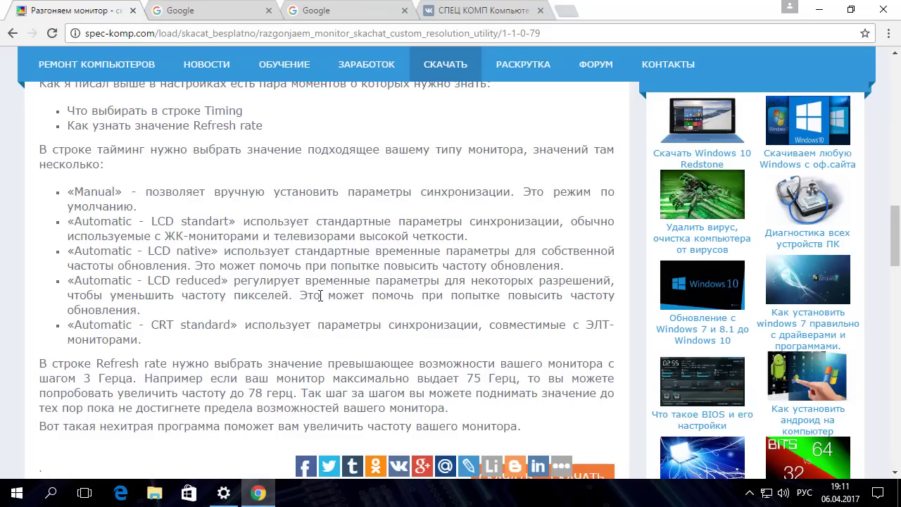
{"action": "scroll", "coordinate": [320, 298], "scroll_direction": "up", "scroll_amount": 9}
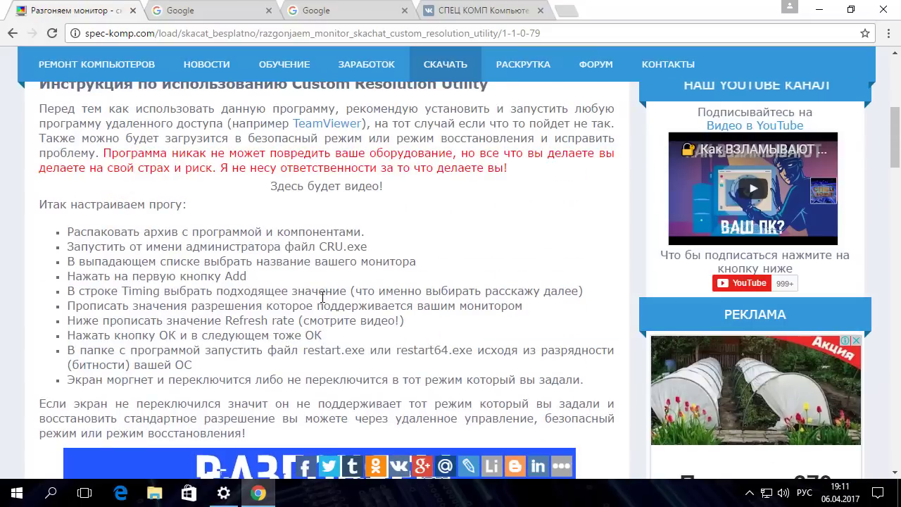
{"action": "scroll", "coordinate": [324, 299], "scroll_direction": "up", "scroll_amount": 1}
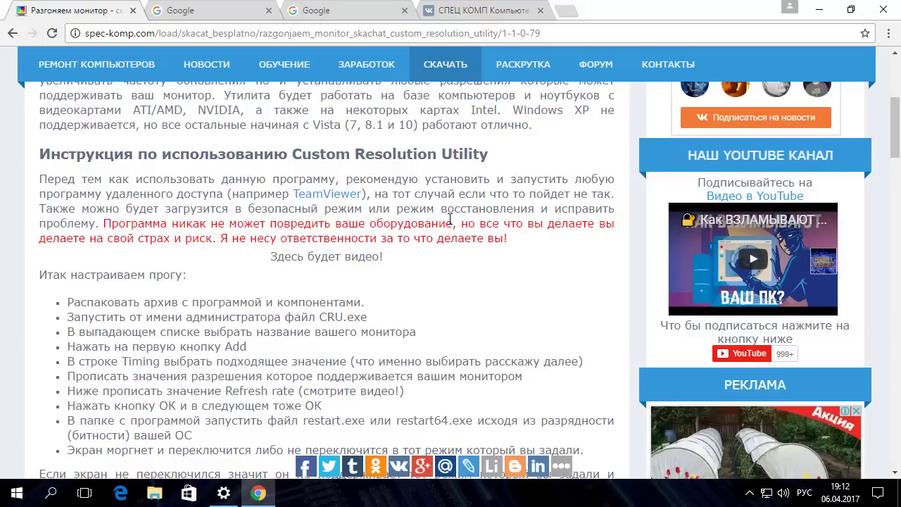
{"action": "left_click", "coordinate": [819, 11]}
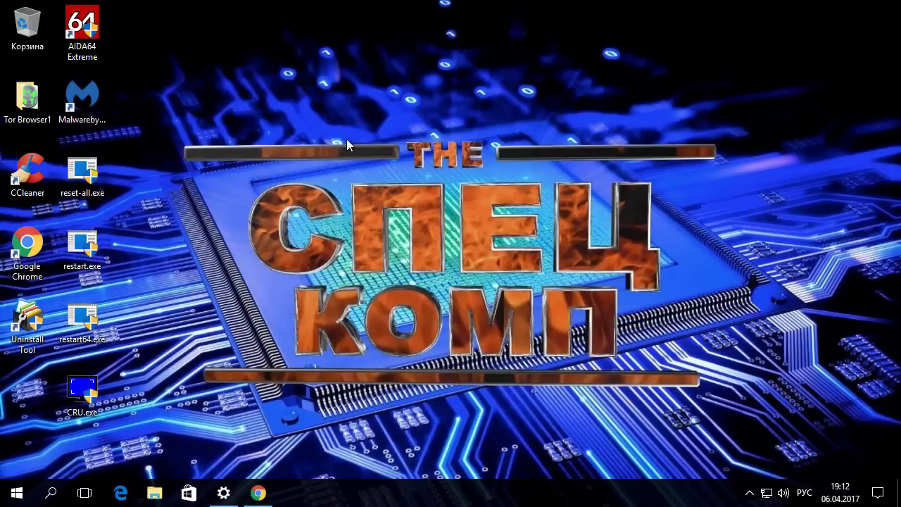
Step: Run reset-all.exe as administrator to reset all displays and delete inactive entries, and close its dialogs
{"action": "right_click", "coordinate": [85, 177]}
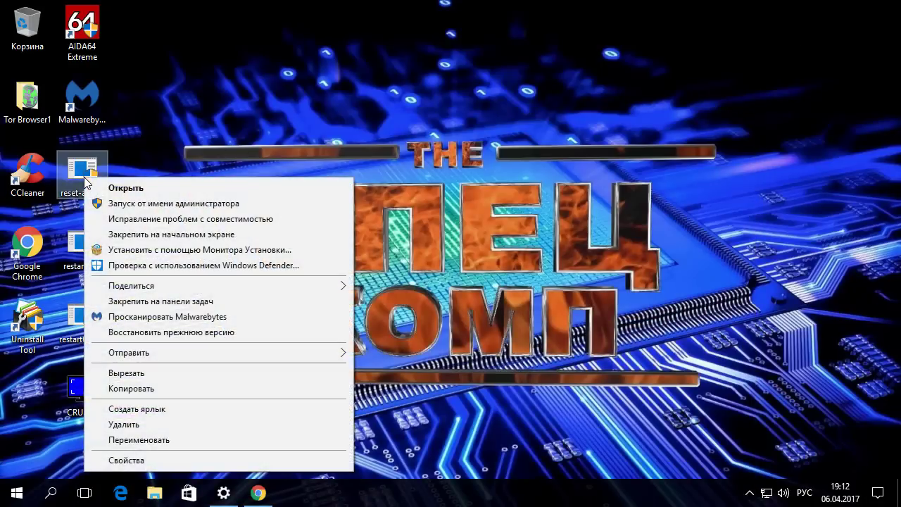
{"action": "left_click", "coordinate": [180, 203]}
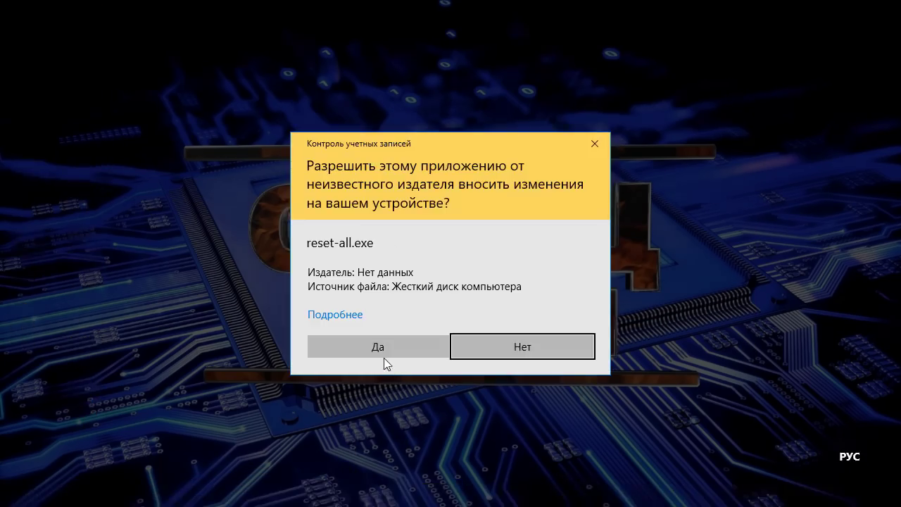
{"action": "left_click", "coordinate": [384, 355]}
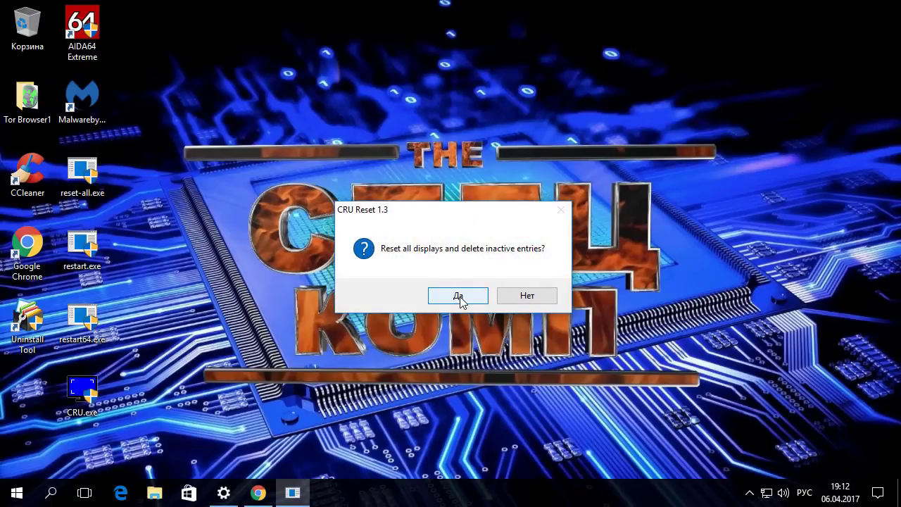
{"action": "left_click", "coordinate": [459, 297]}
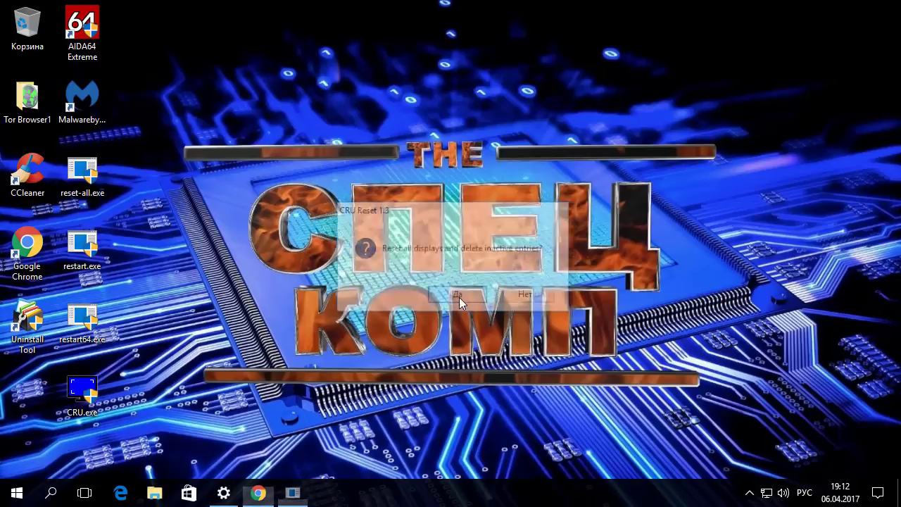
{"action": "left_click", "coordinate": [541, 295]}
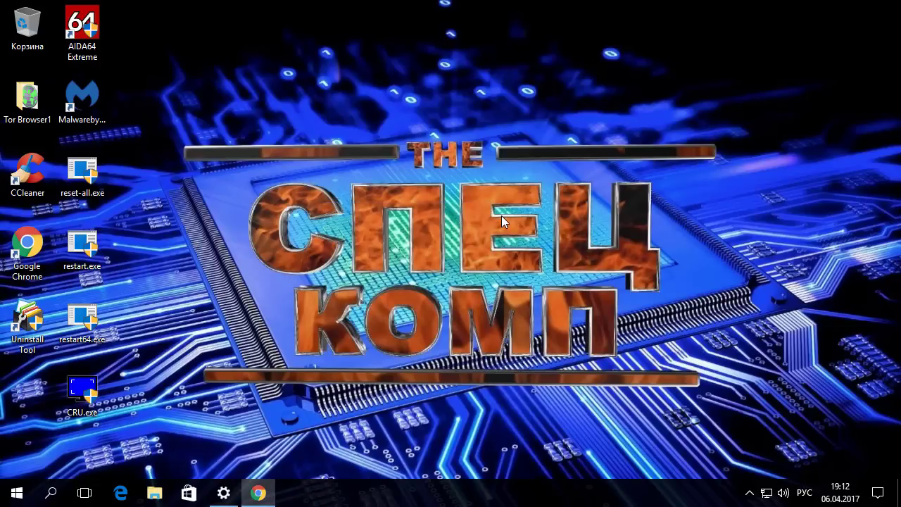